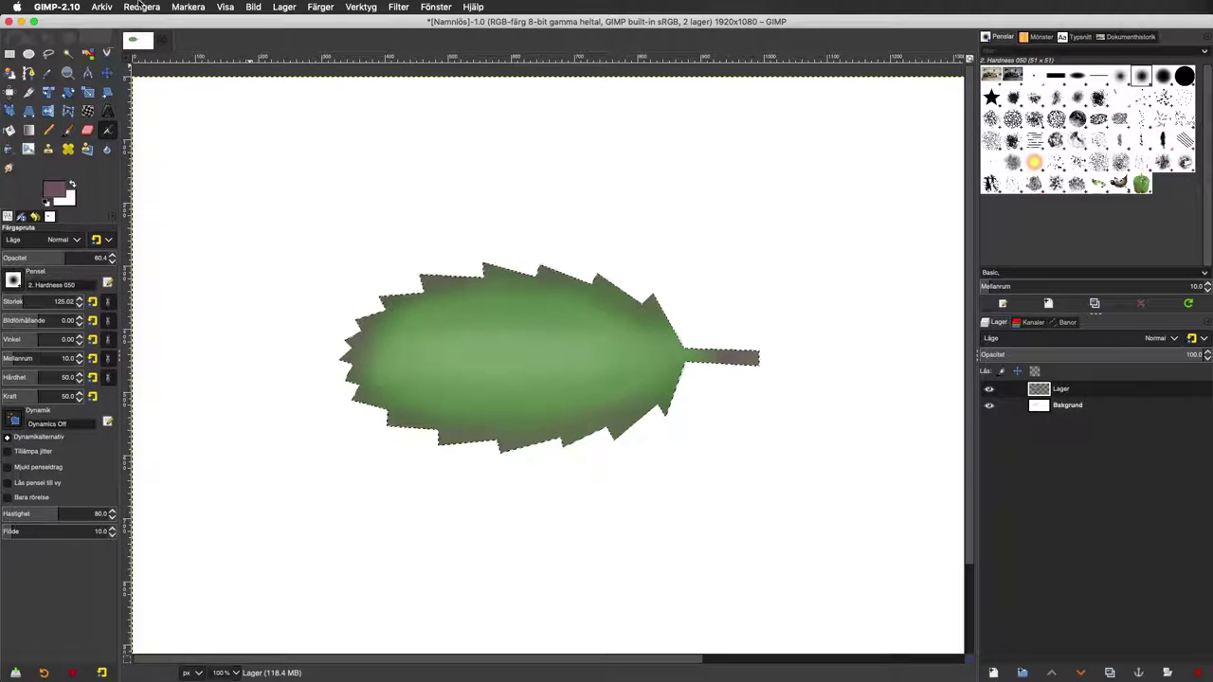
# Copy the leaf and paste it four times as new layers, up to Inklistrat lager #3.
pyautogui.click(142, 7)
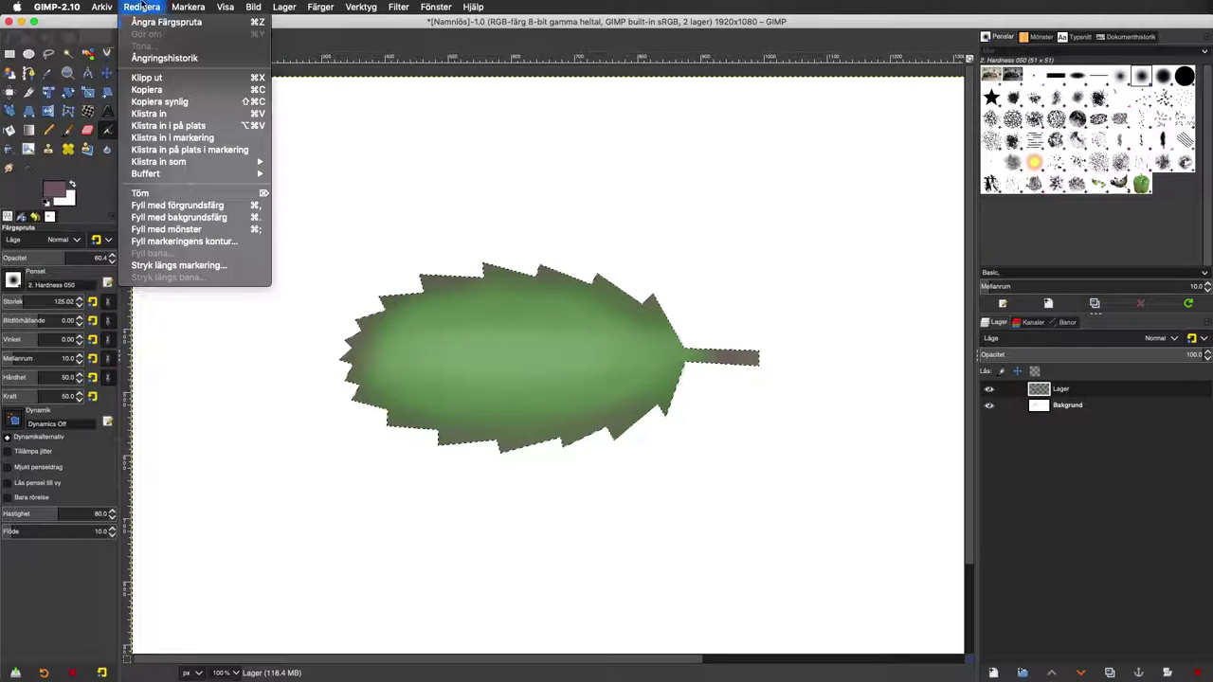
pyautogui.click(152, 89)
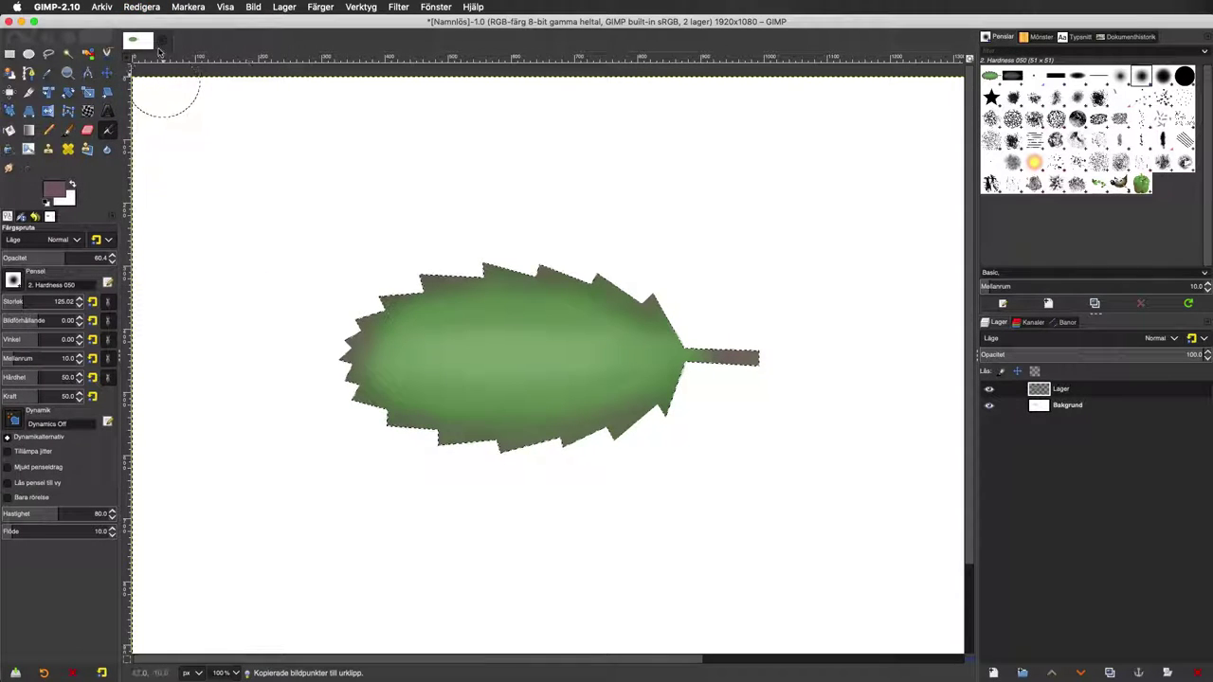
pyautogui.click(142, 6)
pyautogui.moveTo(159, 162)
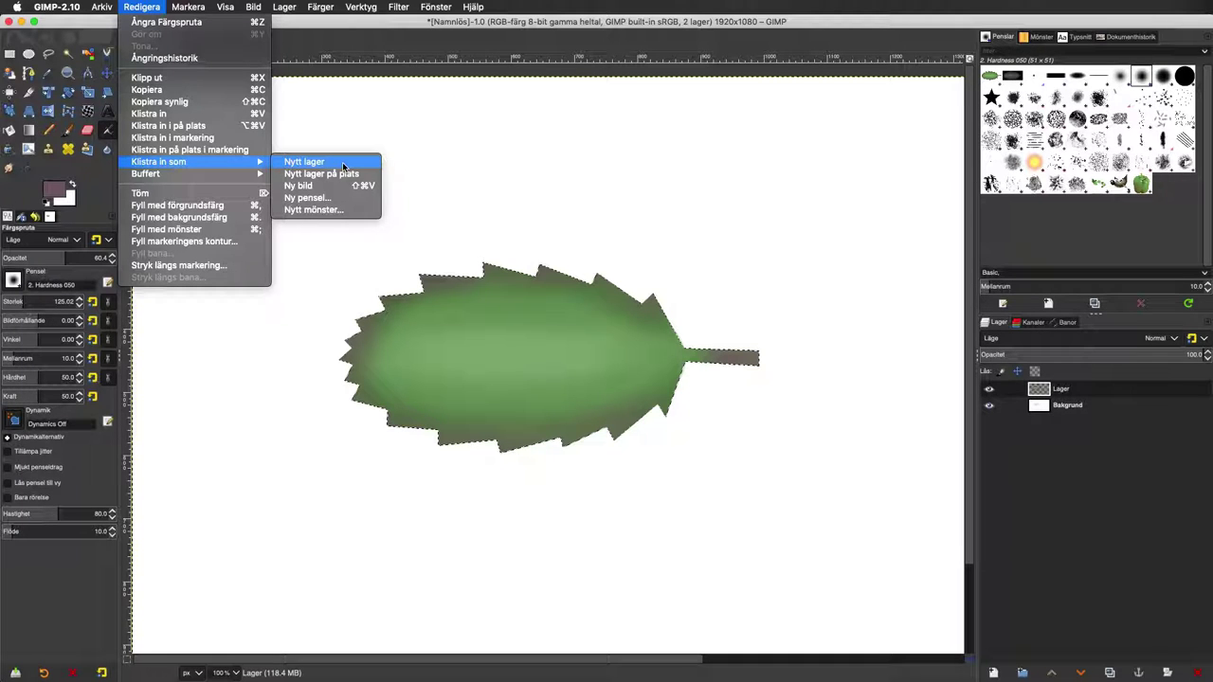
pyautogui.click(343, 166)
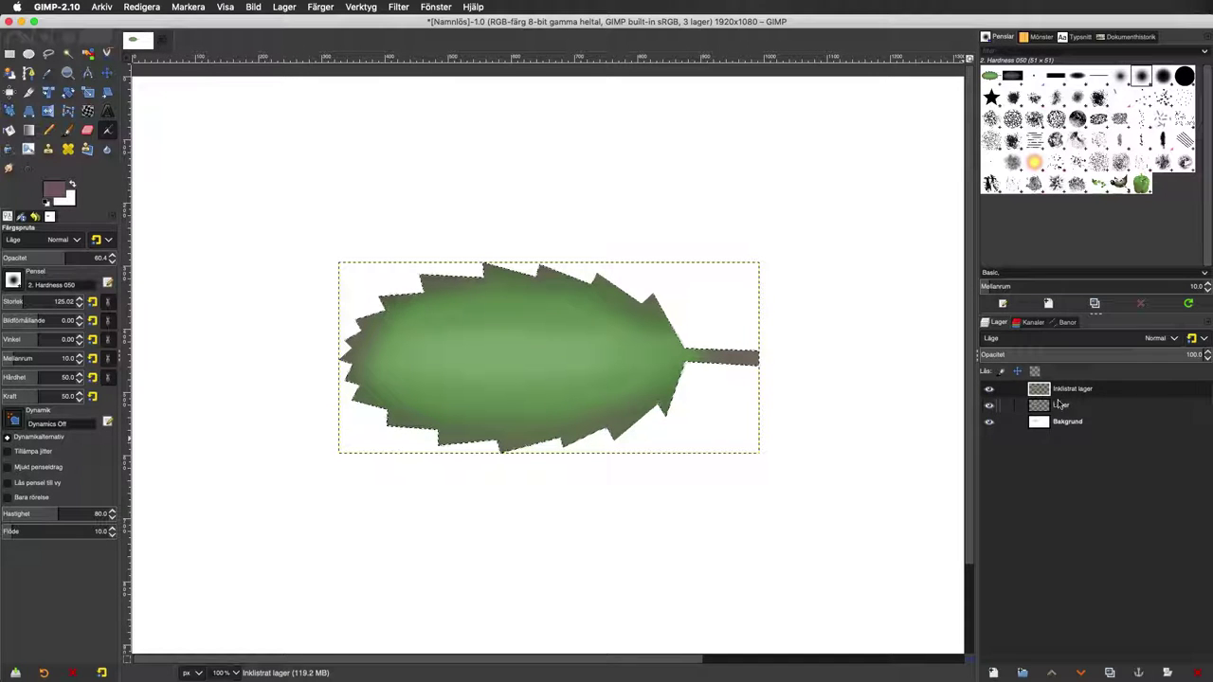
pyautogui.click(142, 7)
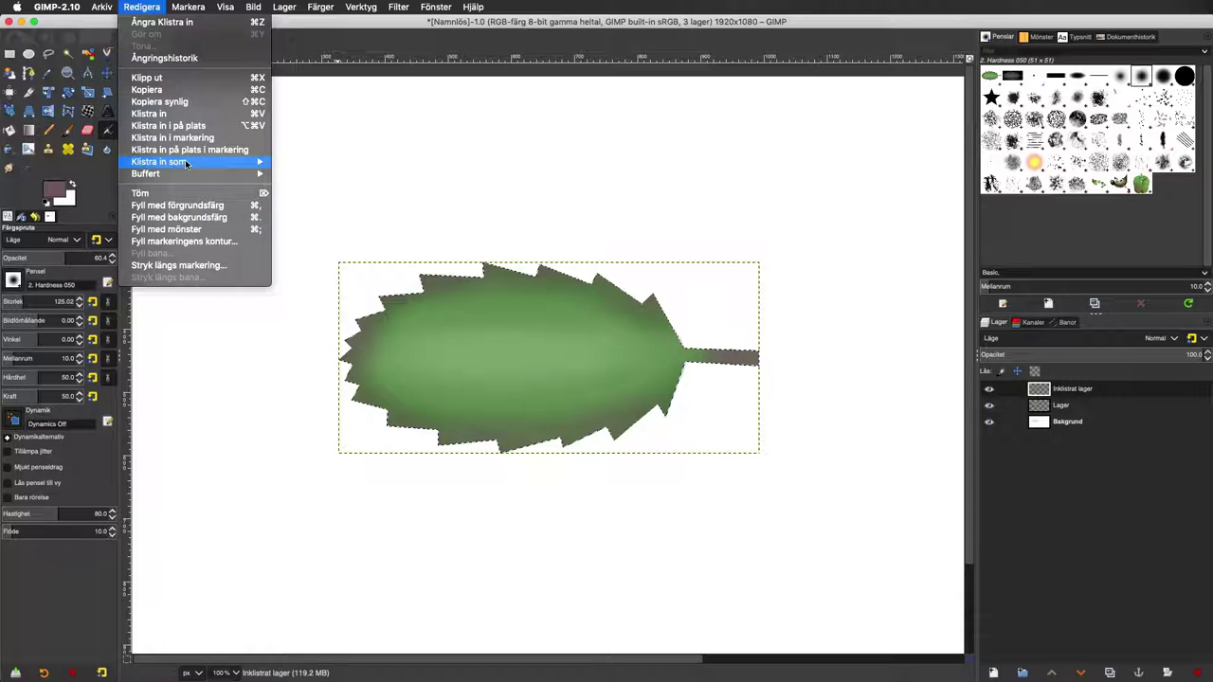
pyautogui.click(294, 163)
pyautogui.click(150, 7)
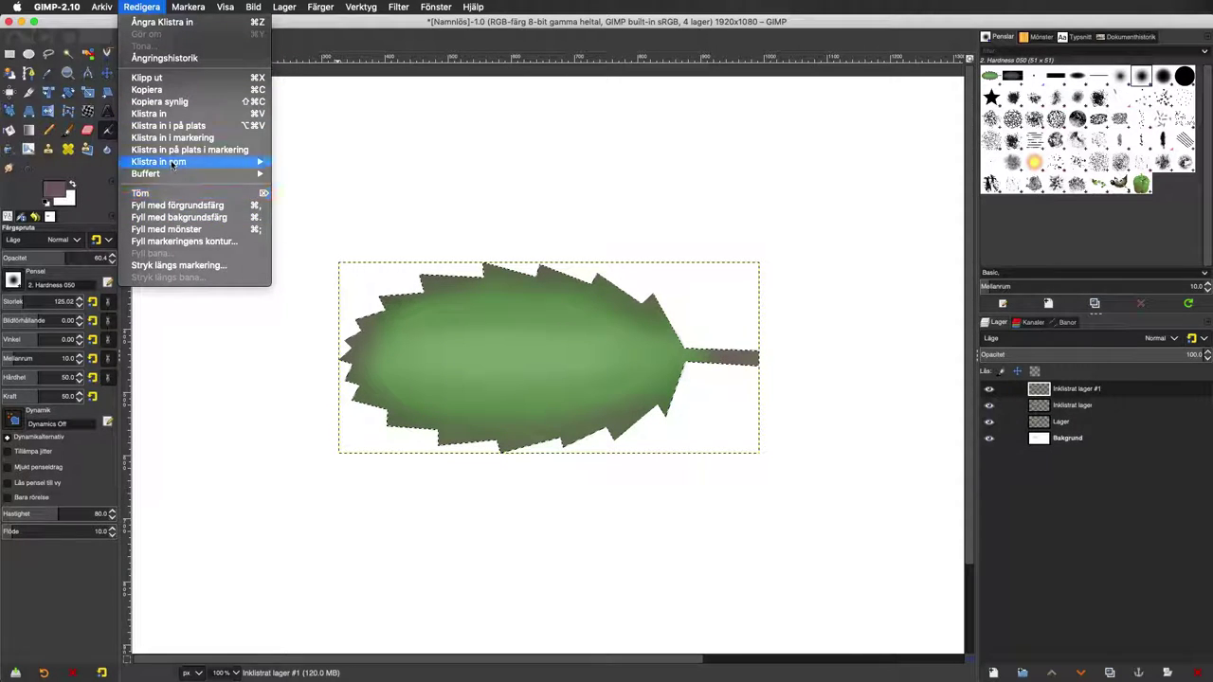
pyautogui.click(297, 162)
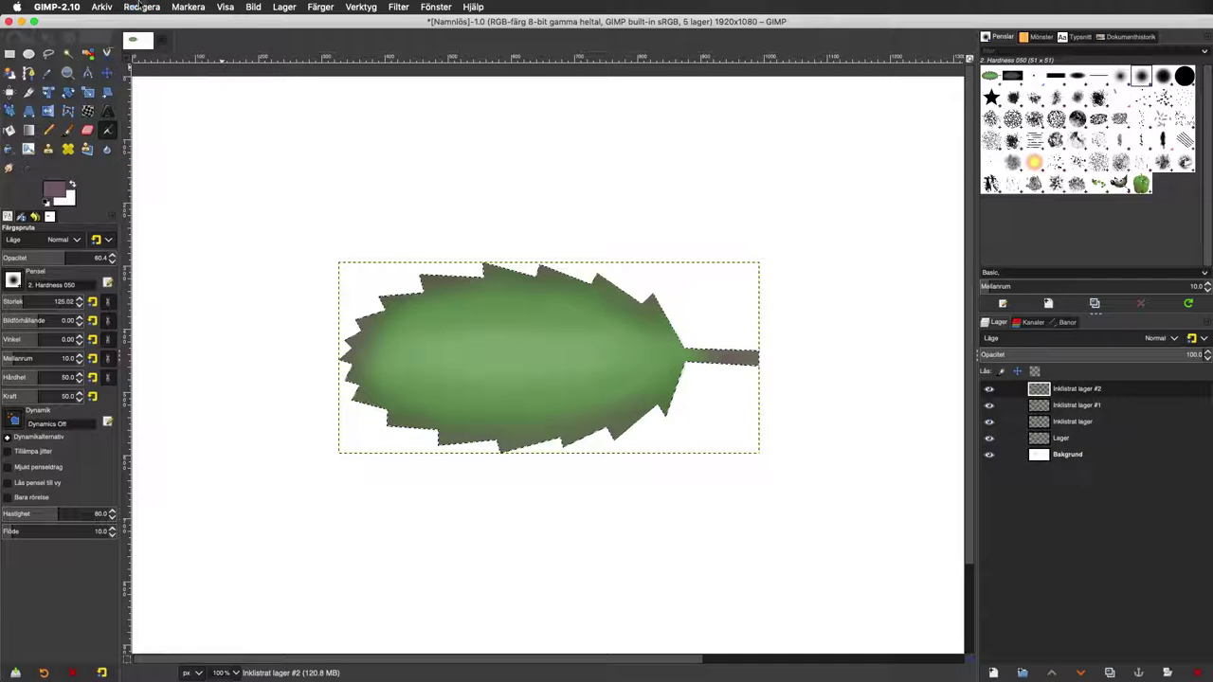
pyautogui.click(139, 6)
pyautogui.moveTo(159, 162)
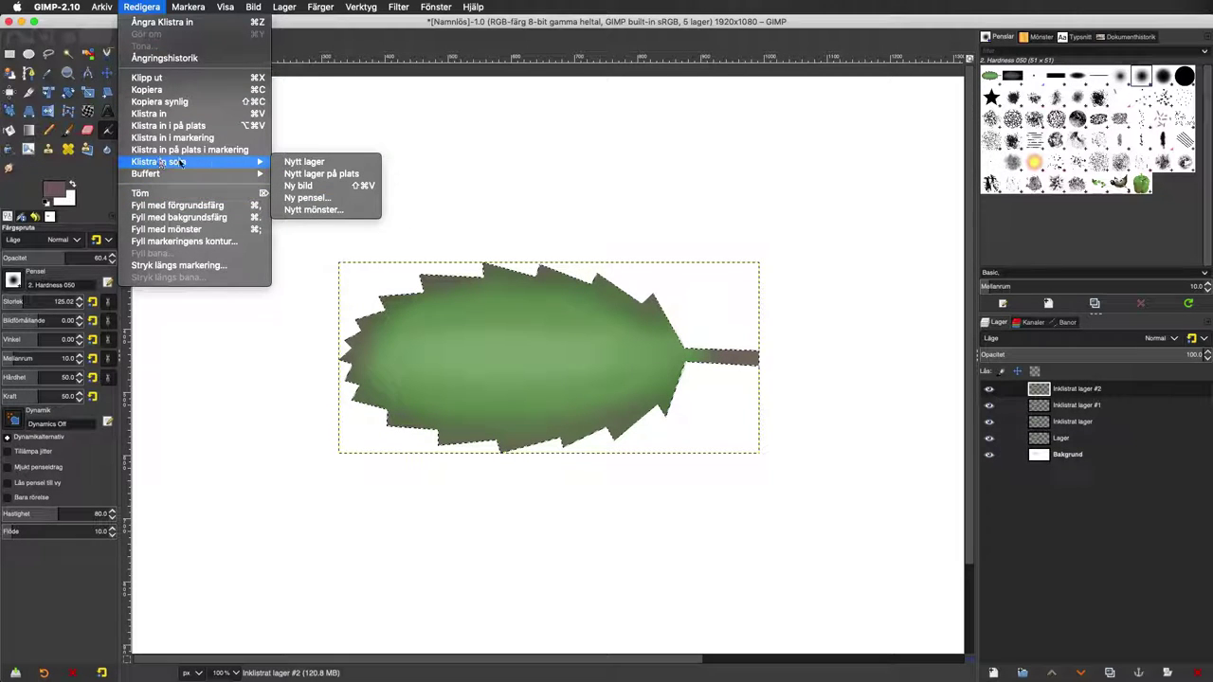
pyautogui.click(303, 162)
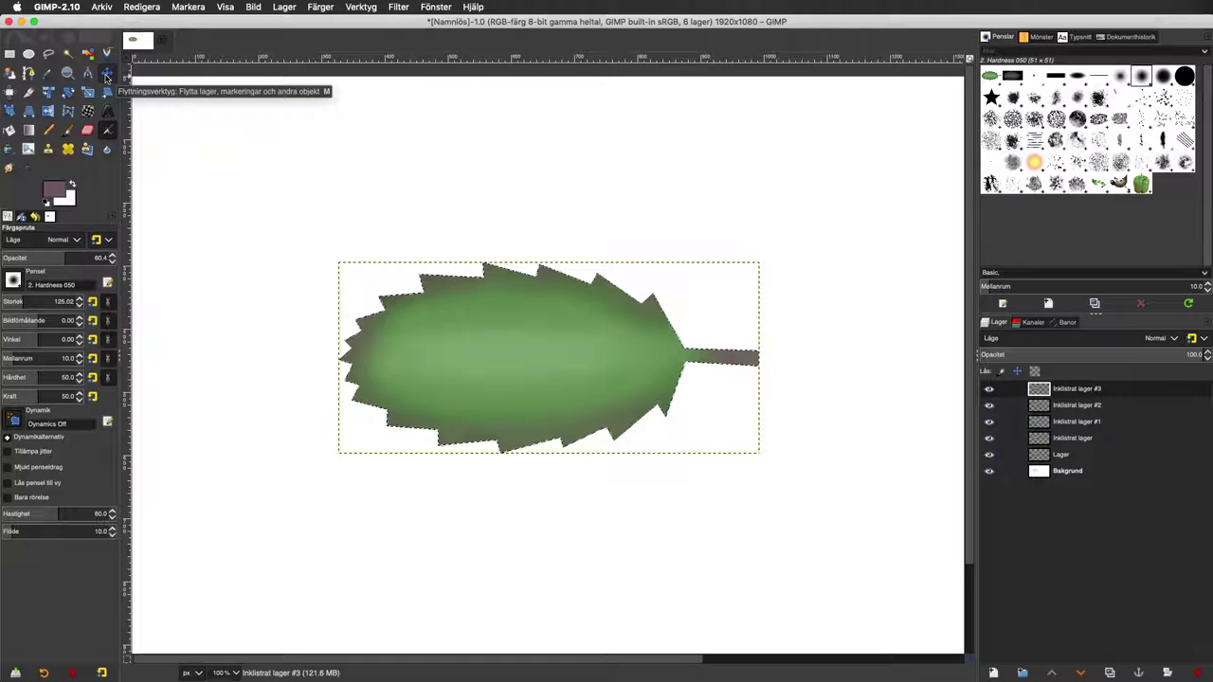
# Nudge the top leaf copy right and drag the next copy to the upper right.
pyautogui.click(107, 75)
pyautogui.moveTo(507, 333); pyautogui.dragTo(566, 396)
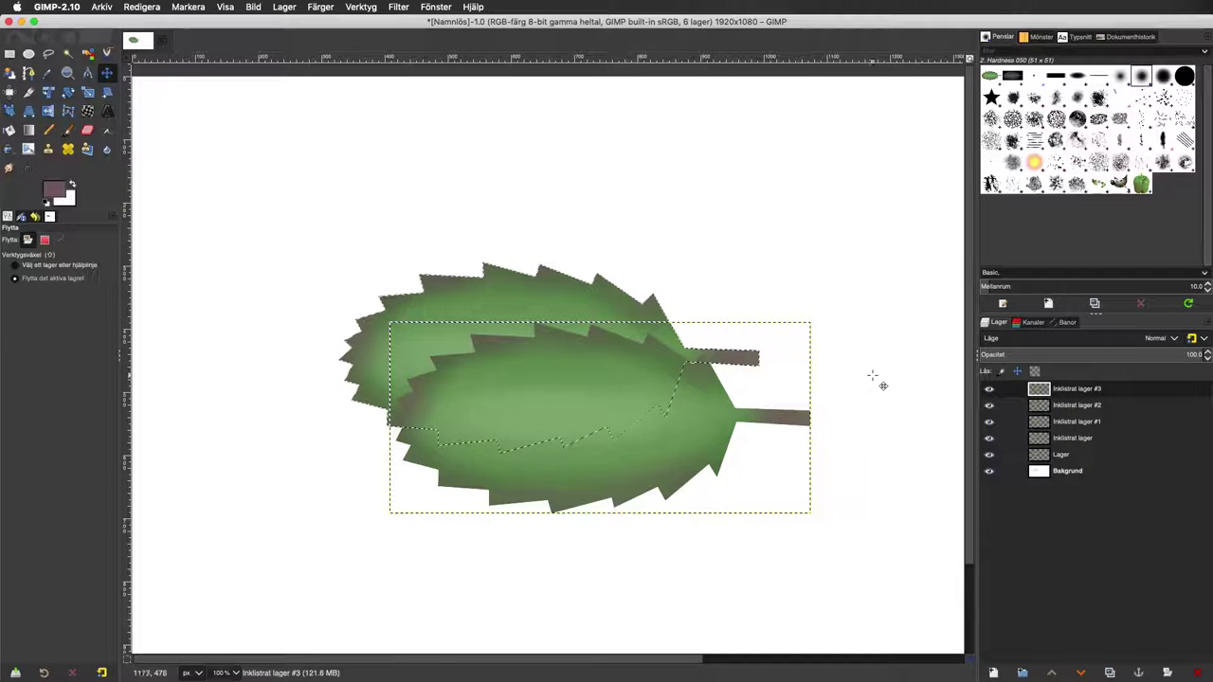
pyautogui.click(630, 302)
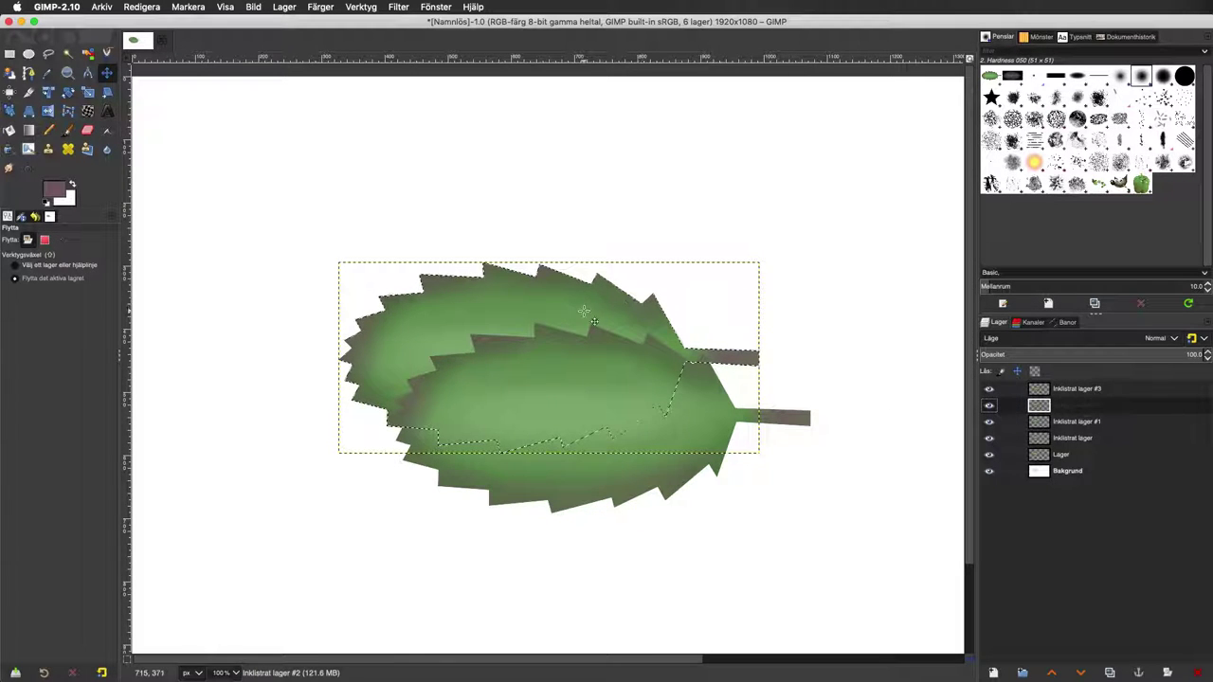
pyautogui.moveTo(584, 311); pyautogui.dragTo(793, 159)
pyautogui.click(513, 330)
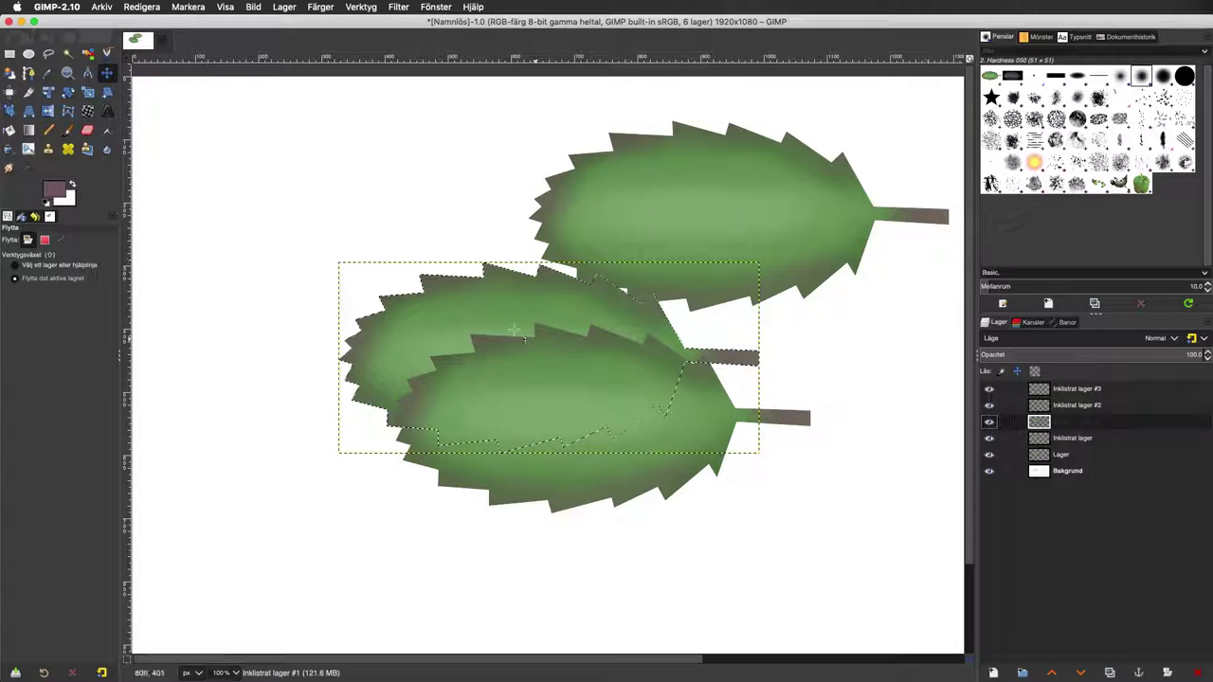
# Drag two more leaf copies to the upper left and lower left of the canvas.
pyautogui.moveTo(512, 330); pyautogui.dragTo(352, 184)
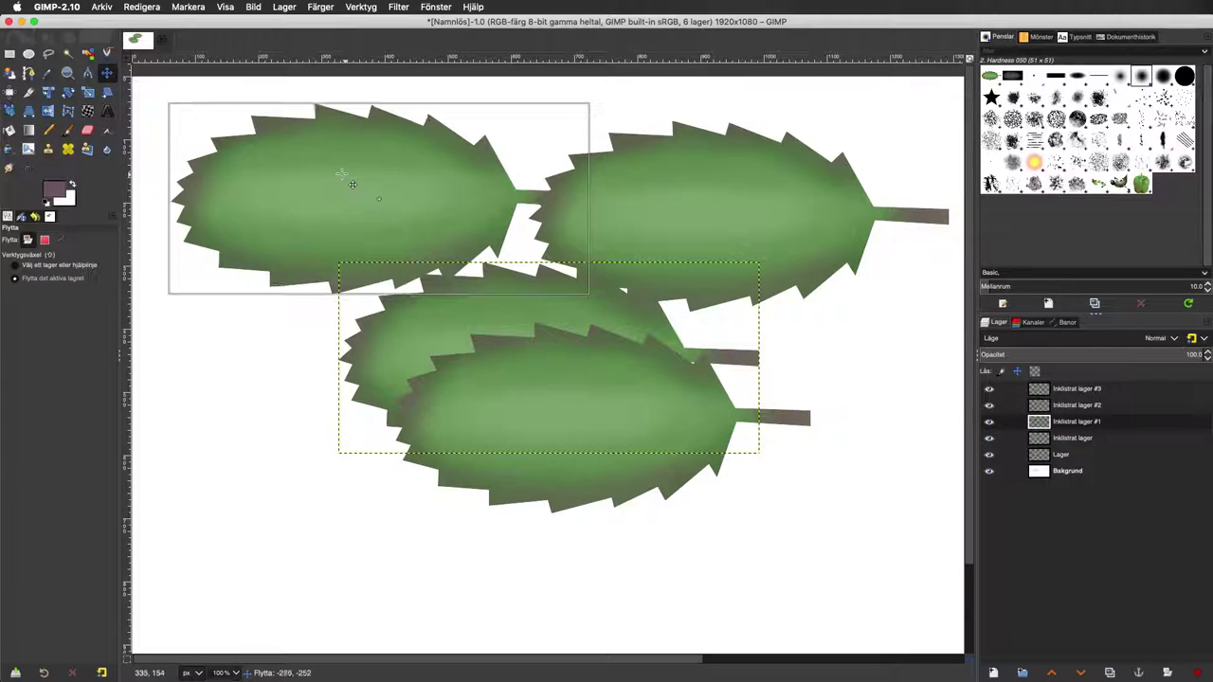
pyautogui.click(1080, 438)
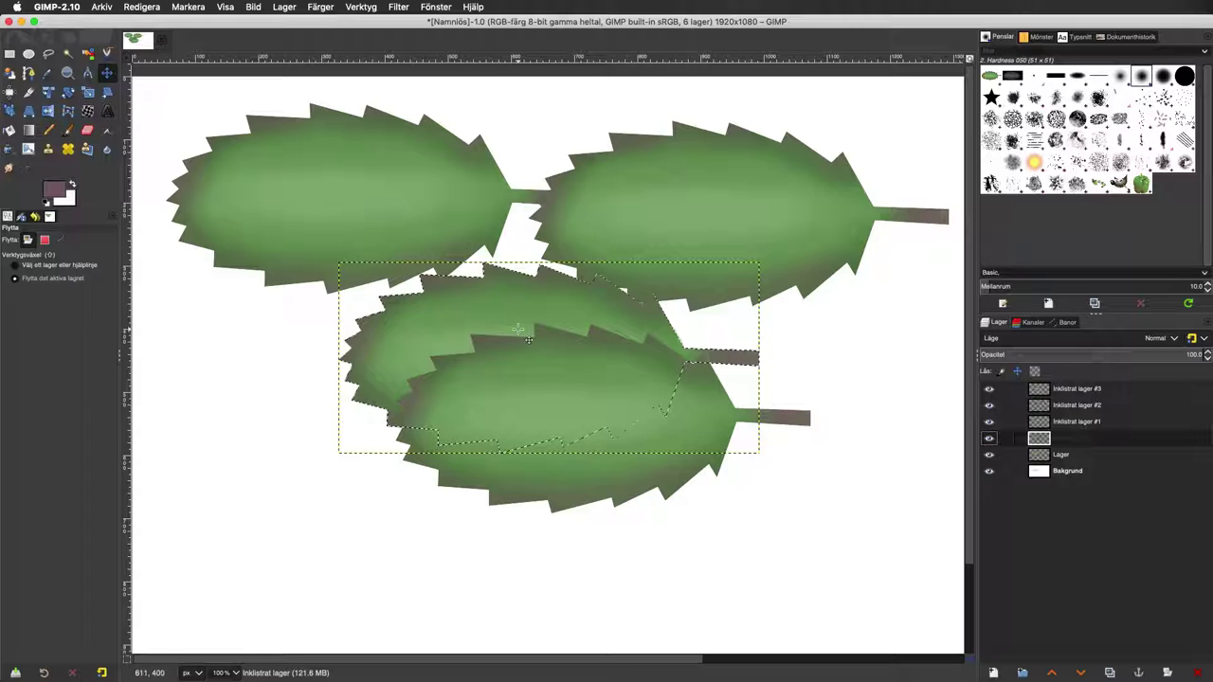
pyautogui.moveTo(517, 329); pyautogui.dragTo(318, 474)
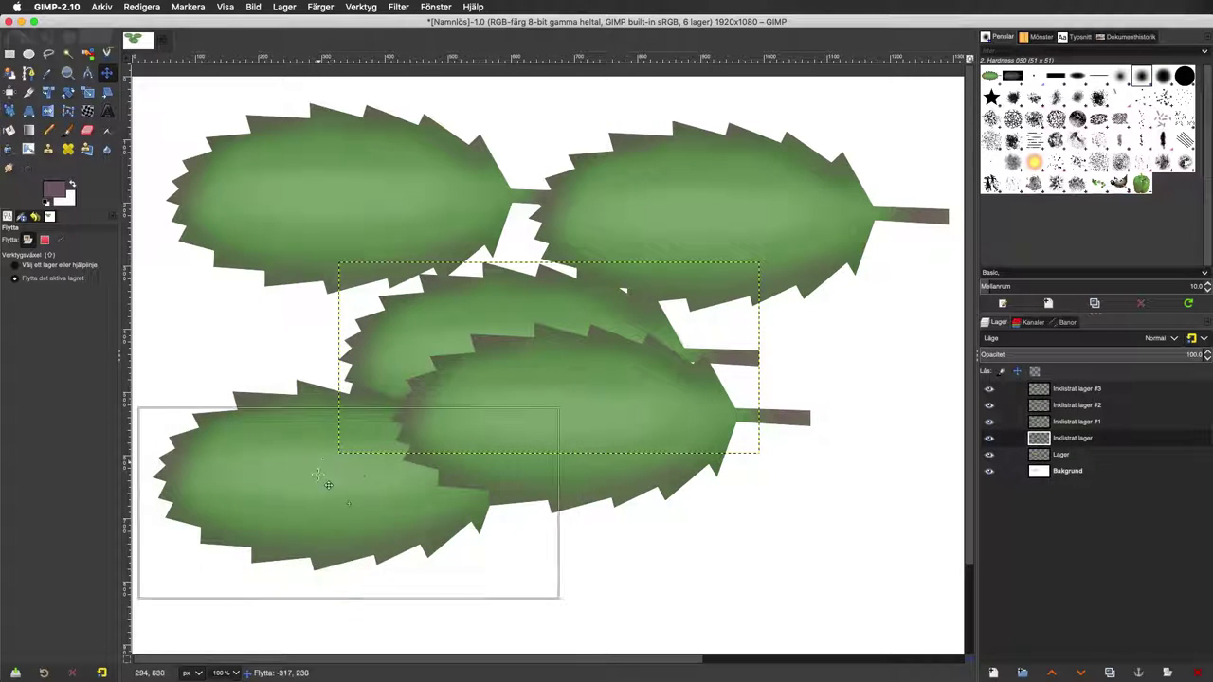
pyautogui.moveTo(318, 474); pyautogui.dragTo(318, 489)
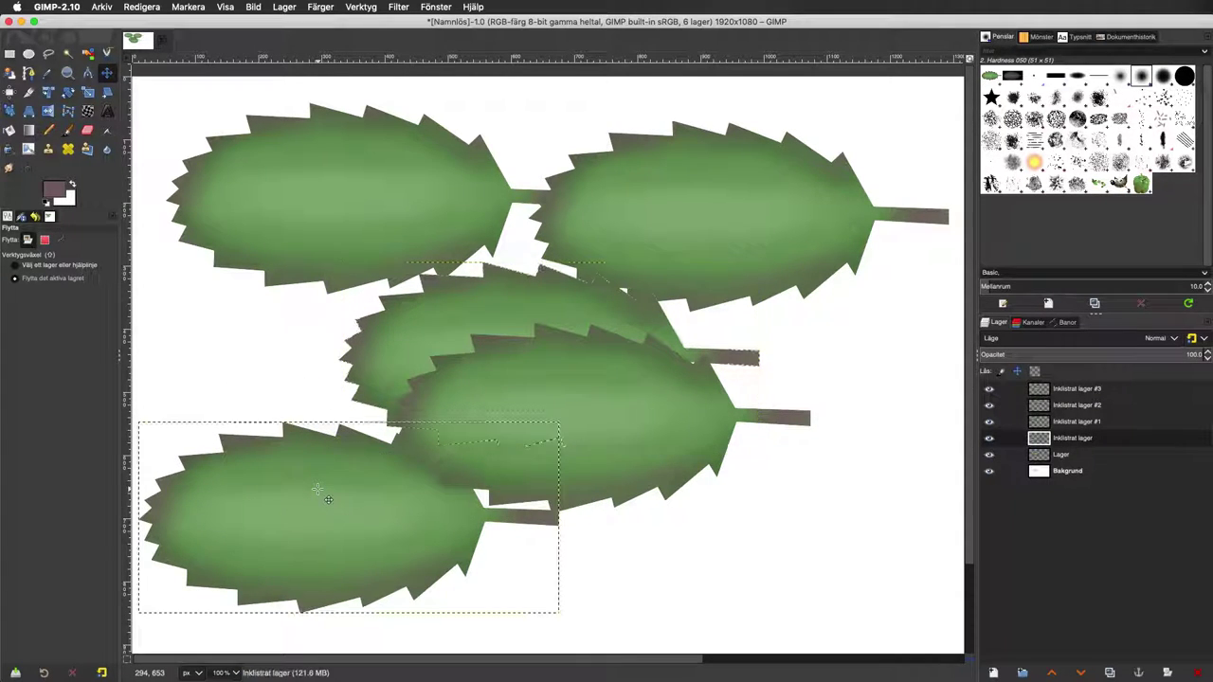
pyautogui.hotkey('shift', 's')
pyautogui.click(224, 7)
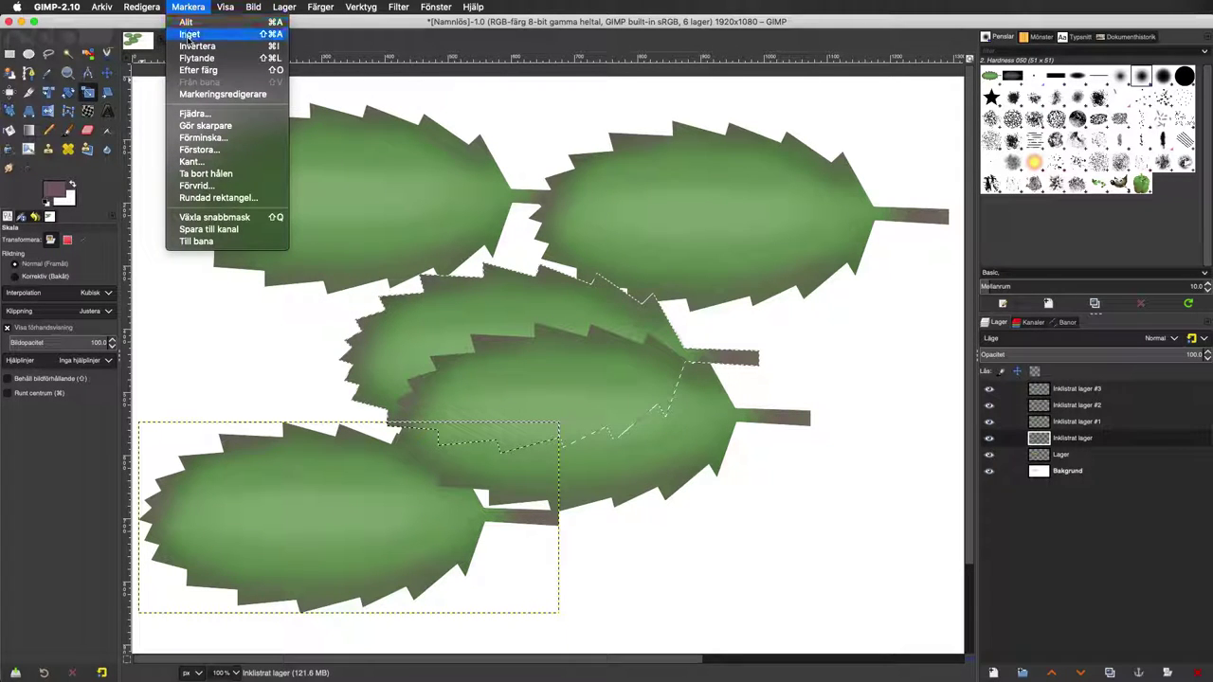
# Clear the selection, then scale the top leaf copy to 454 × 207 px and move it right of centre.
pyautogui.click(189, 34)
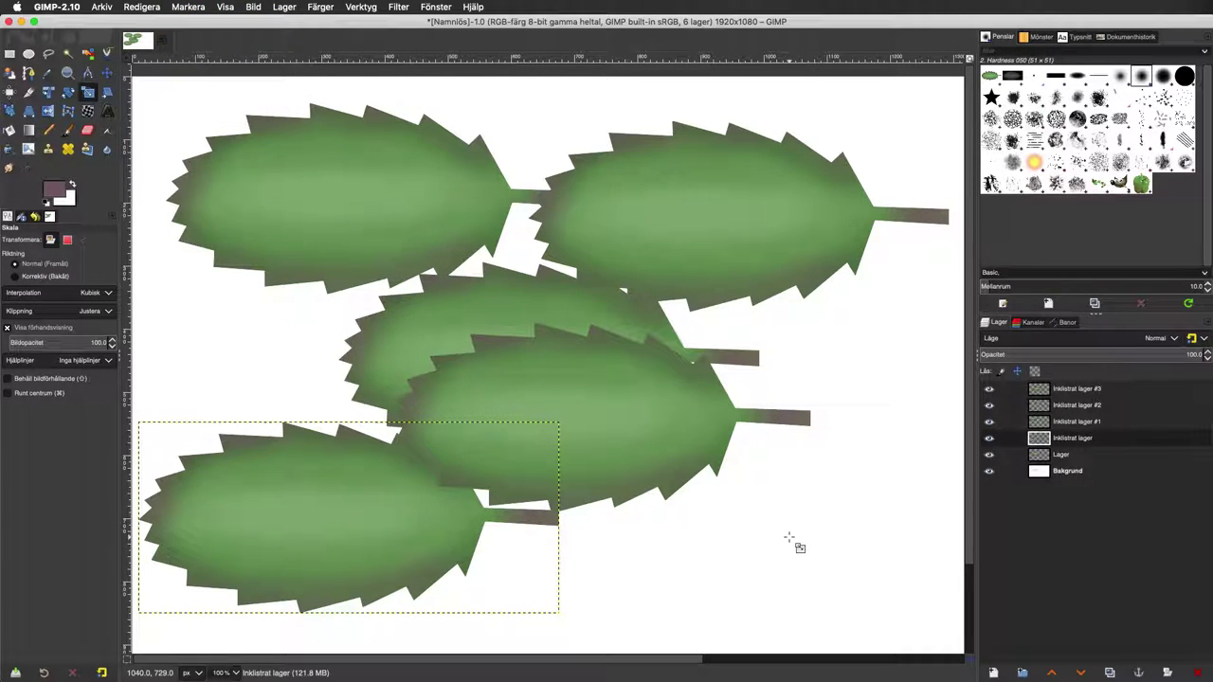
pyautogui.click(1062, 458)
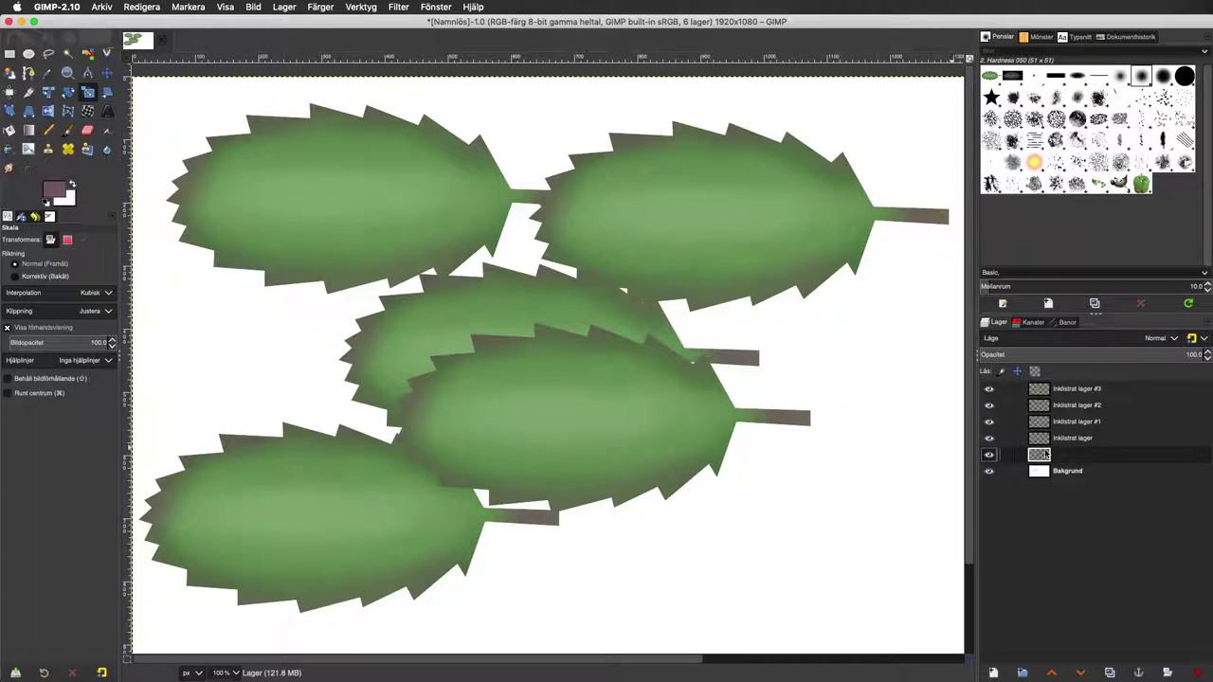
pyautogui.click(1014, 388)
pyautogui.doubleClick(1072, 389)
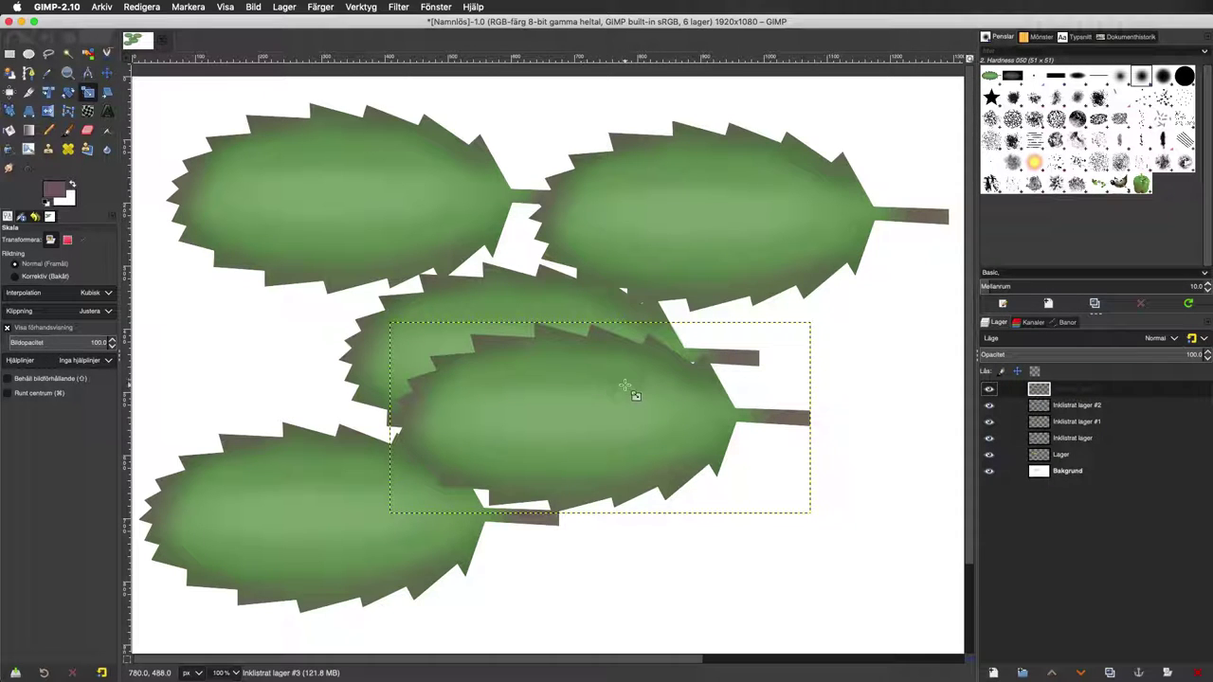
pyautogui.moveTo(628, 398); pyautogui.dragTo(508, 433)
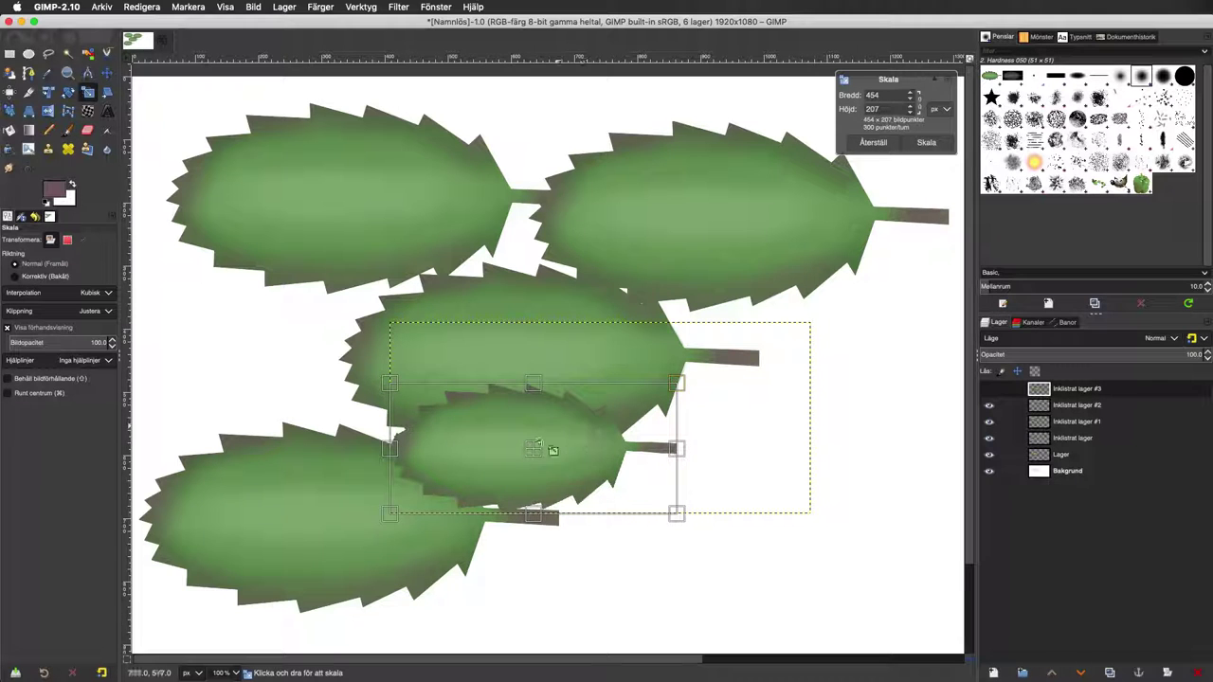
pyautogui.moveTo(536, 447)
pyautogui.mouseDown()
pyautogui.moveTo(718, 503)
pyautogui.moveTo(795, 379)
pyautogui.mouseUp()
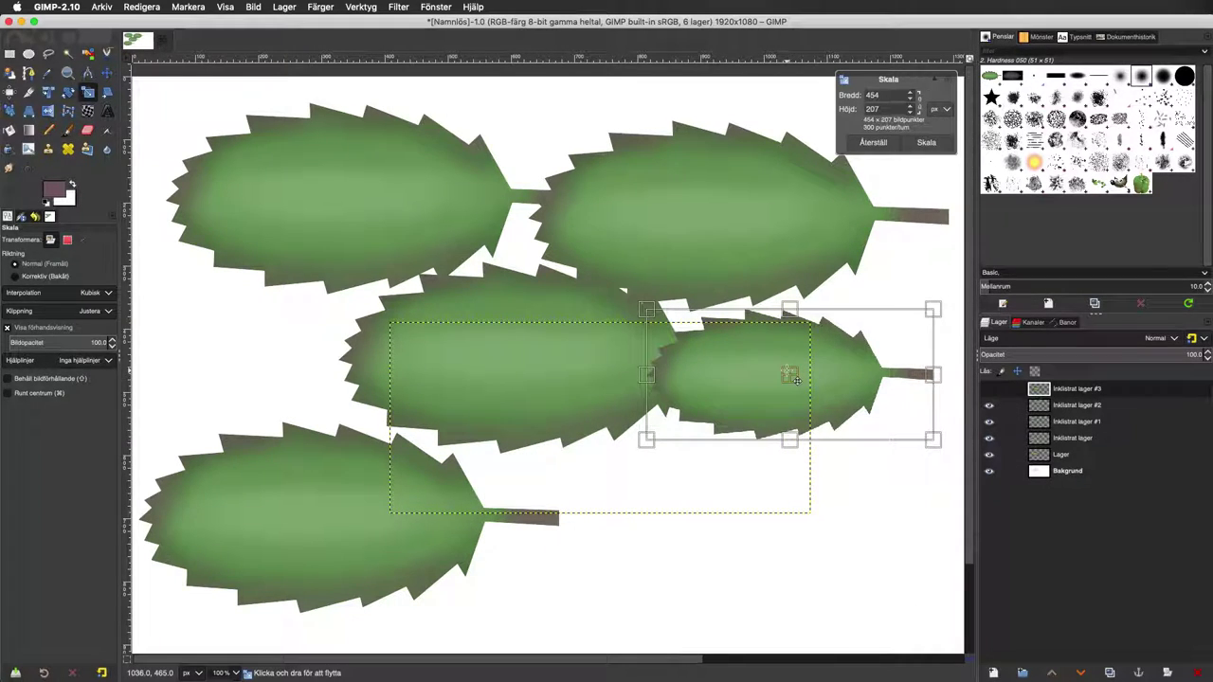
pyautogui.click(927, 143)
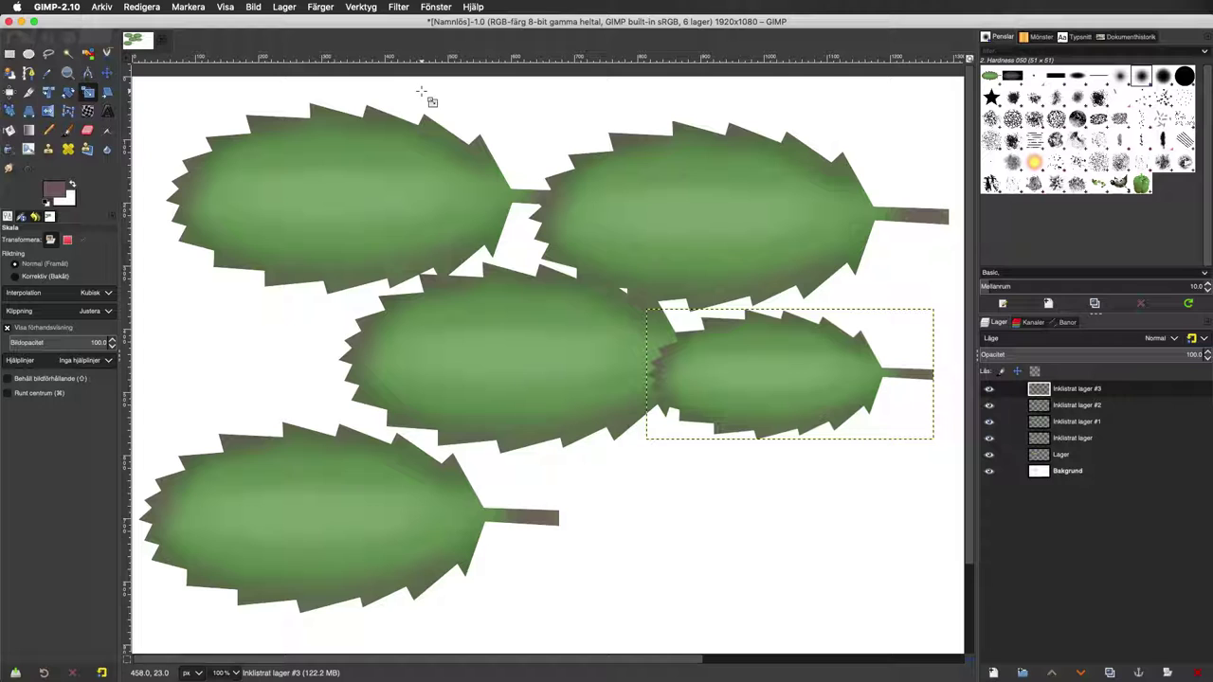
# Rotate the upper-right leaf layer by about 18°.
pyautogui.click(68, 93)
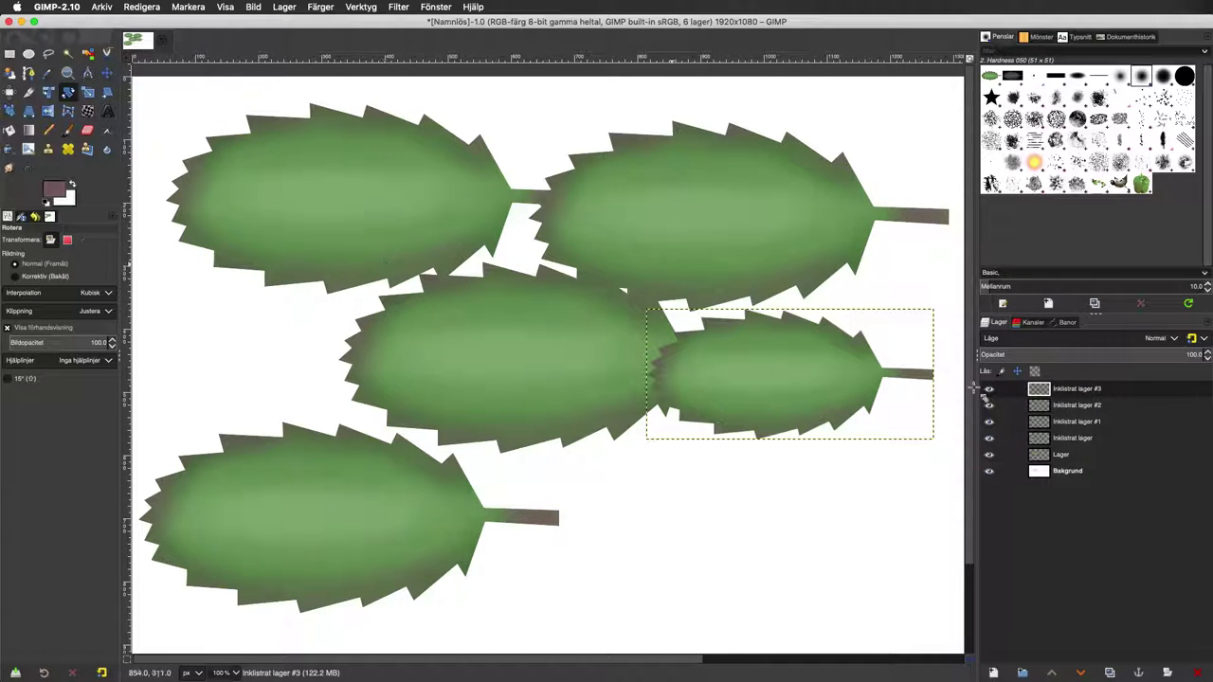
pyautogui.click(1076, 406)
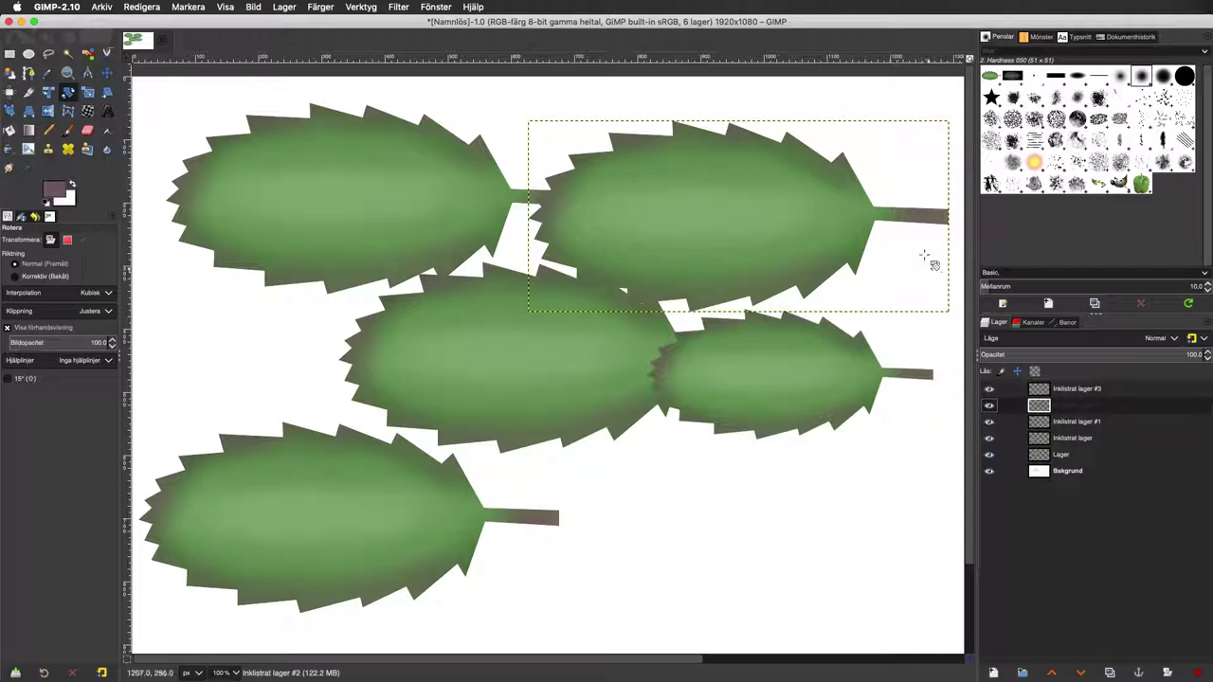
pyautogui.moveTo(891, 260); pyautogui.dragTo(872, 305)
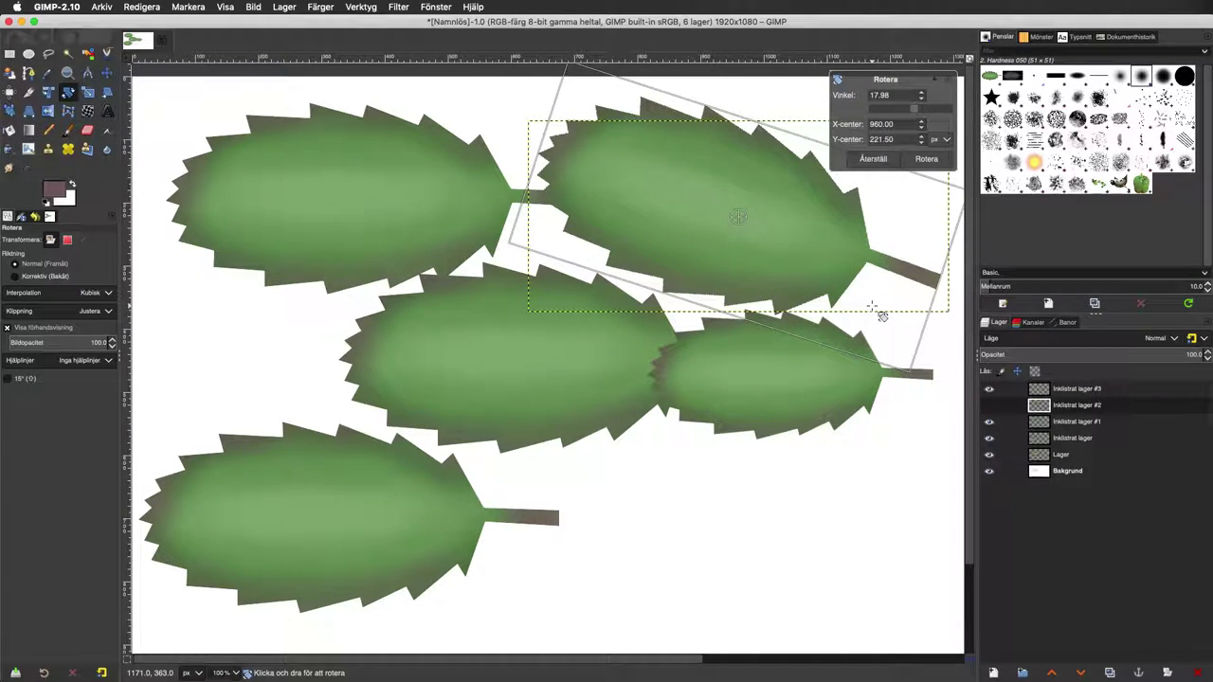
pyautogui.click(926, 158)
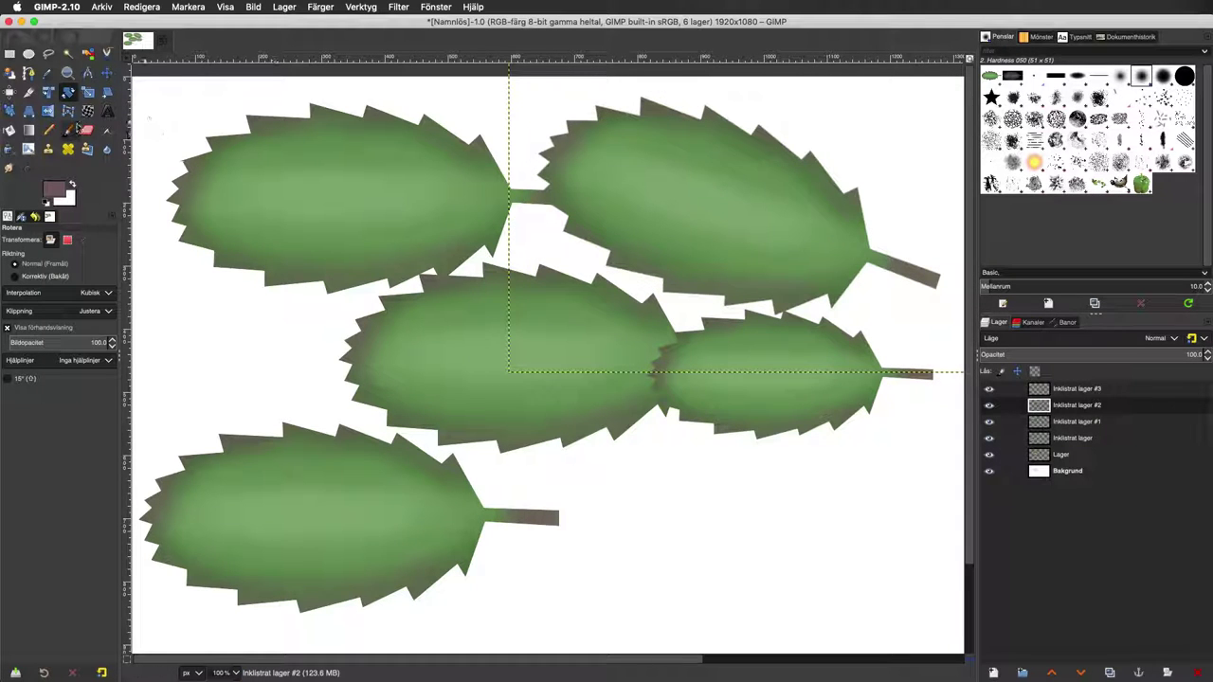
# Begin scaling the upper-right leaf down toward 632 × 430 px.
pyautogui.click(87, 92)
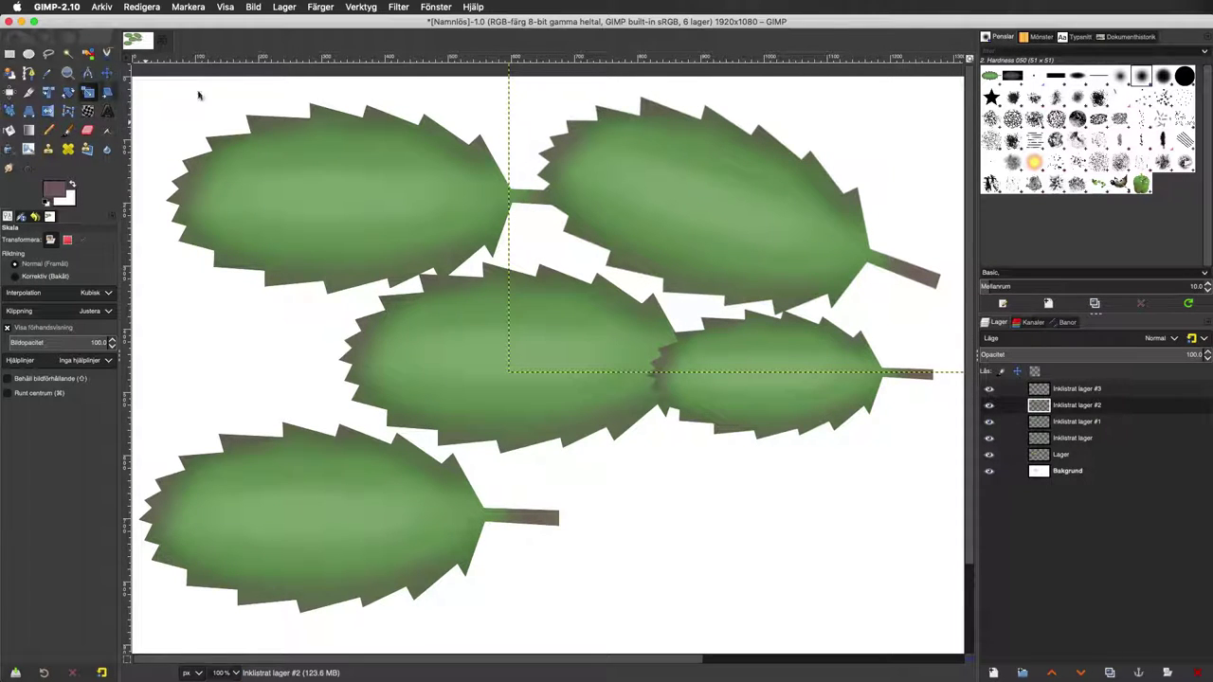
pyautogui.click(671, 187)
pyautogui.moveTo(671, 187); pyautogui.dragTo(721, 238)
# Commit the right leaf's scale, then shear Inklistrat lager #1's leaf horizontally by -130.
pyautogui.click(926, 142)
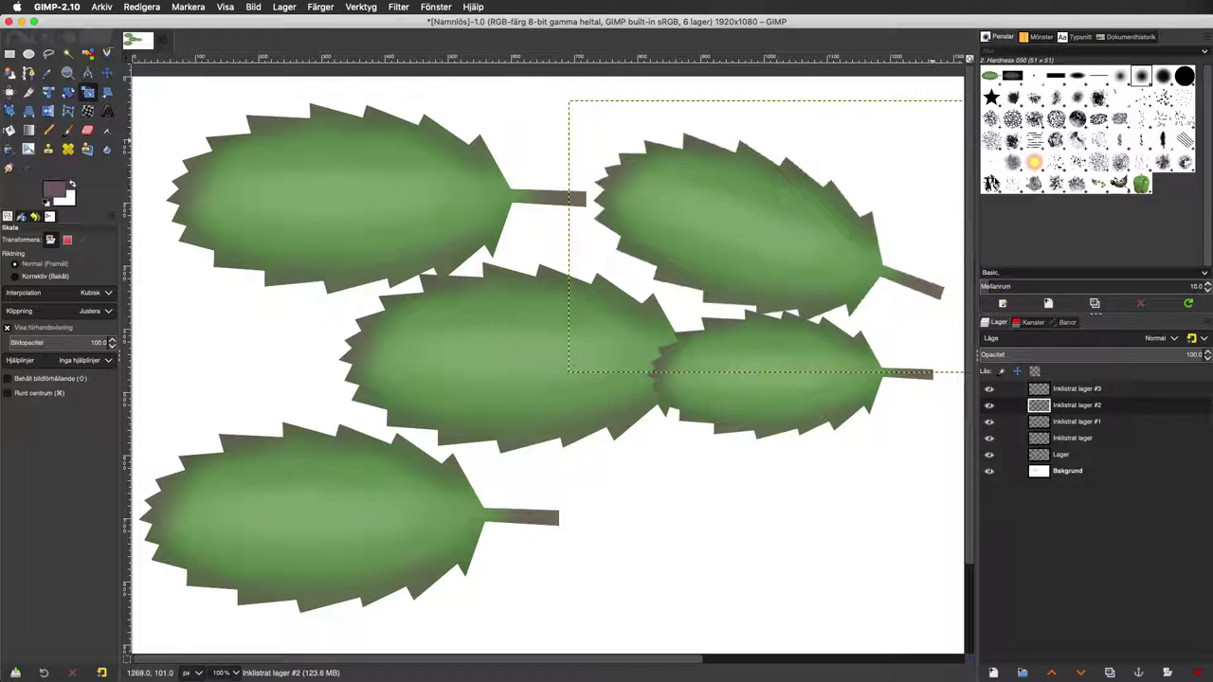
pyautogui.click(1062, 422)
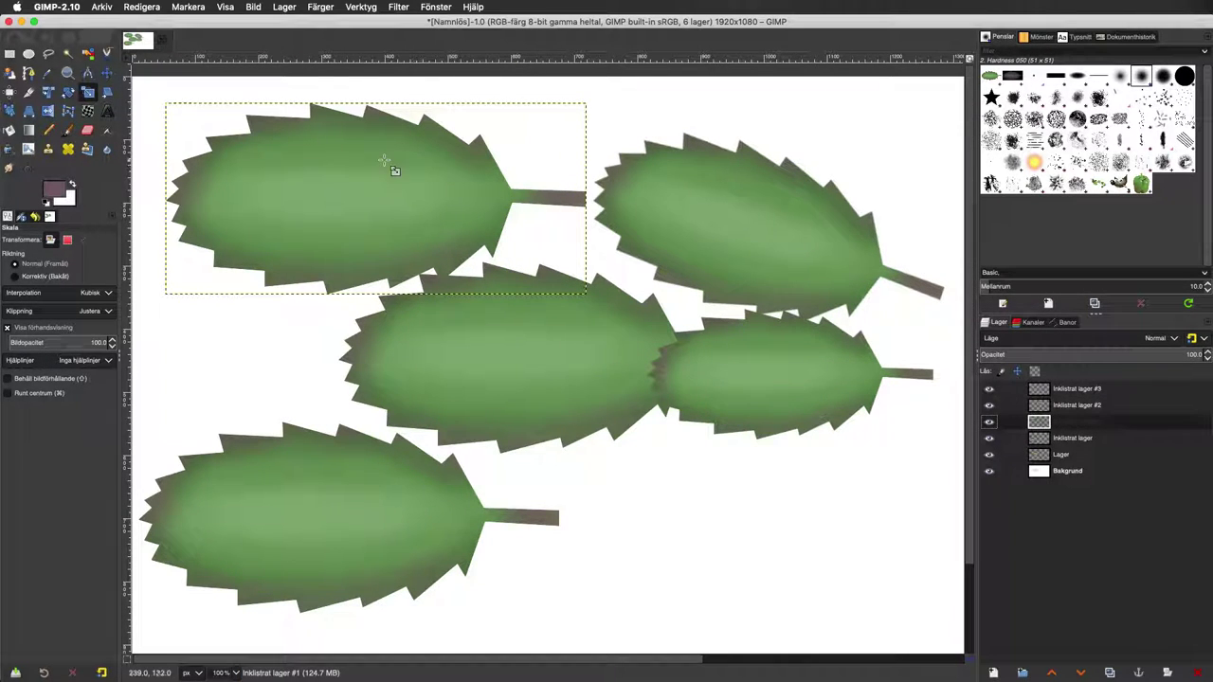
pyautogui.click(107, 93)
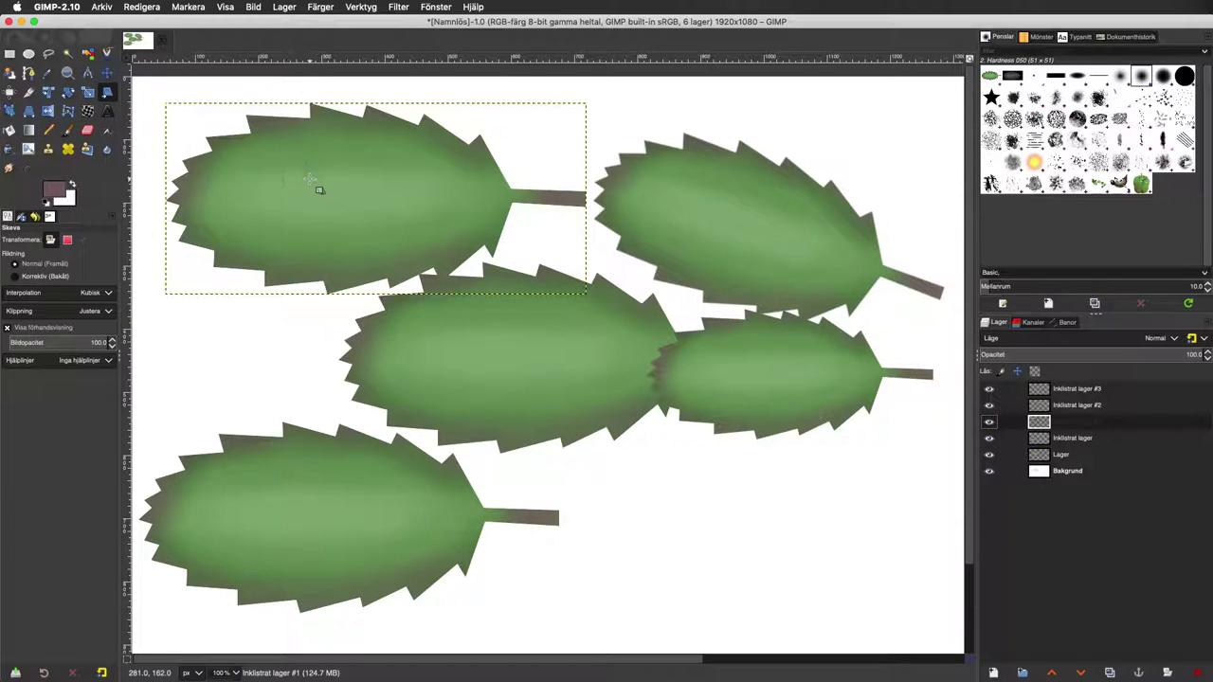
pyautogui.moveTo(319, 189); pyautogui.dragTo(390, 195)
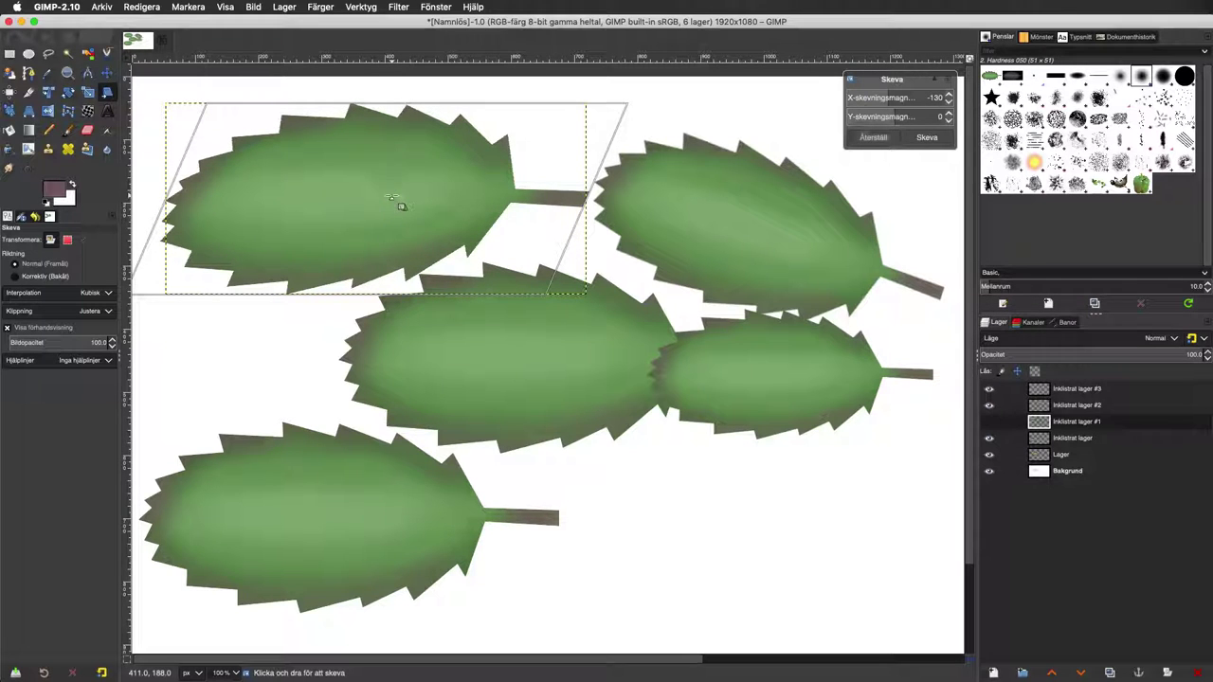
pyautogui.click(927, 137)
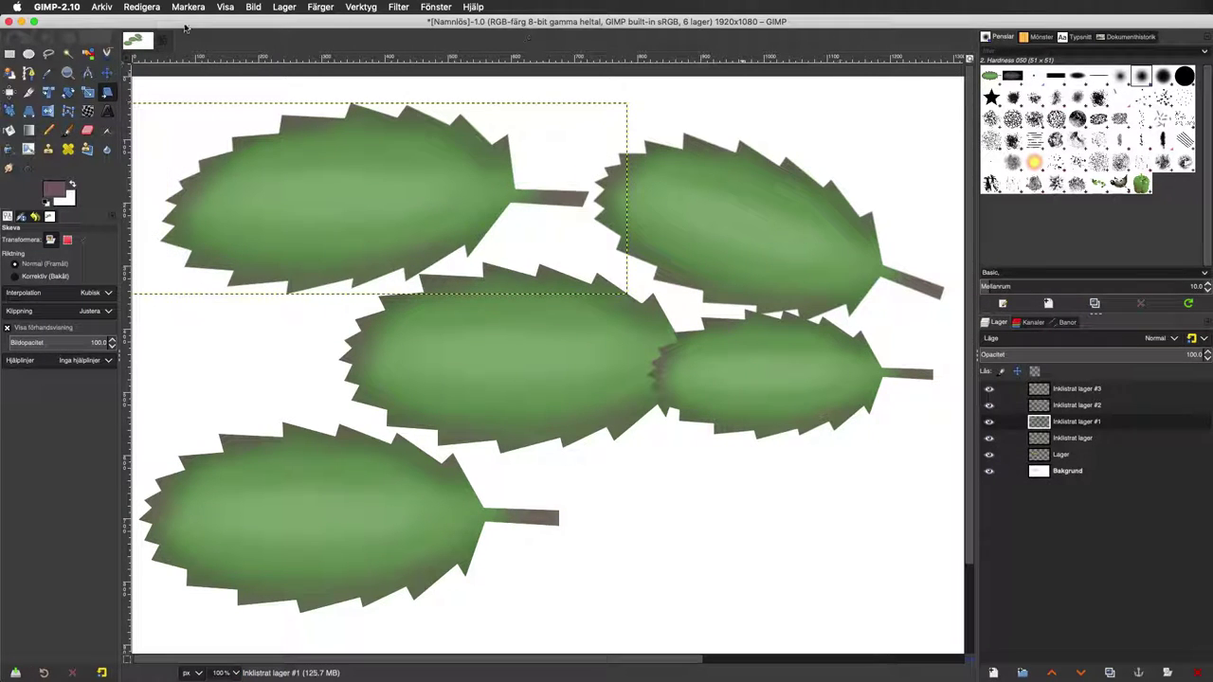
pyautogui.click(86, 93)
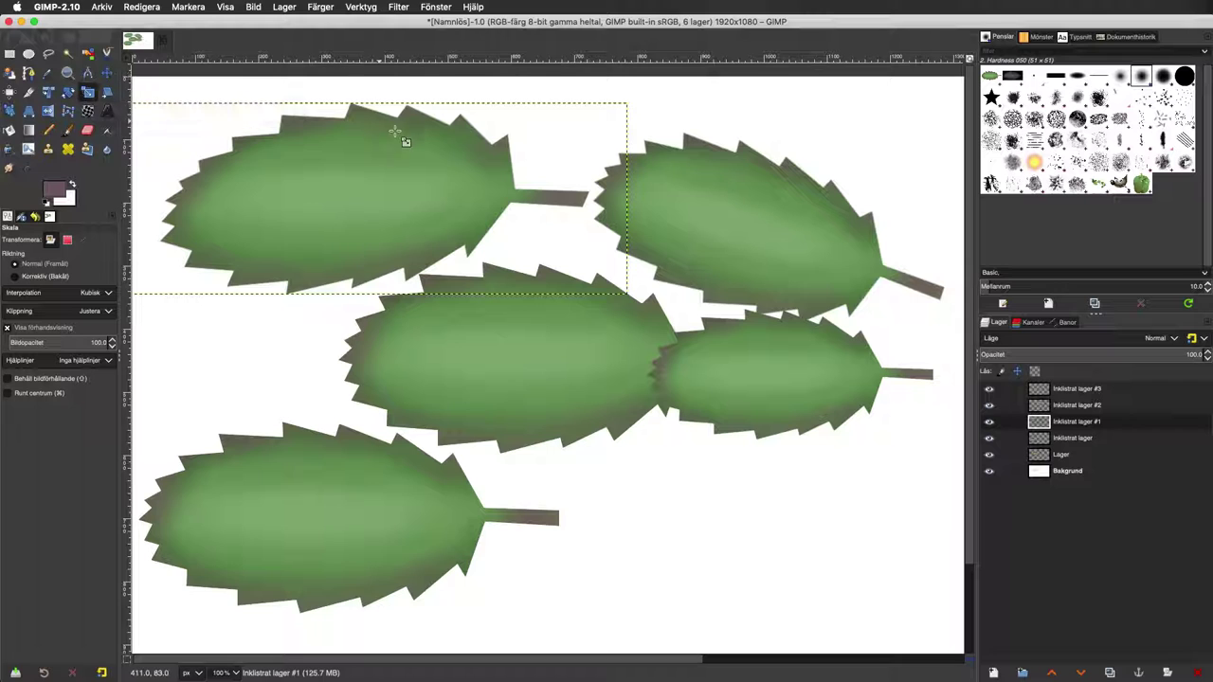
# Scale the upper-left leaf to 649 × 247 px and rotate it about -20.77°.
pyautogui.moveTo(401, 122); pyautogui.dragTo(313, 195)
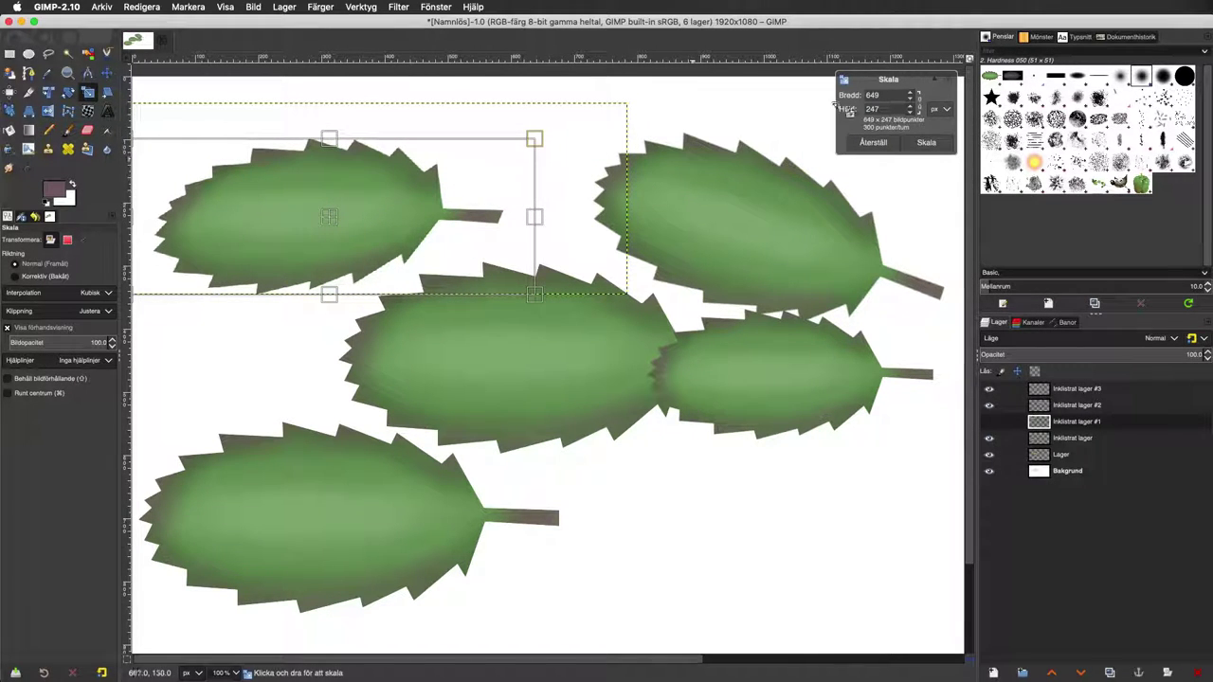
pyautogui.click(928, 142)
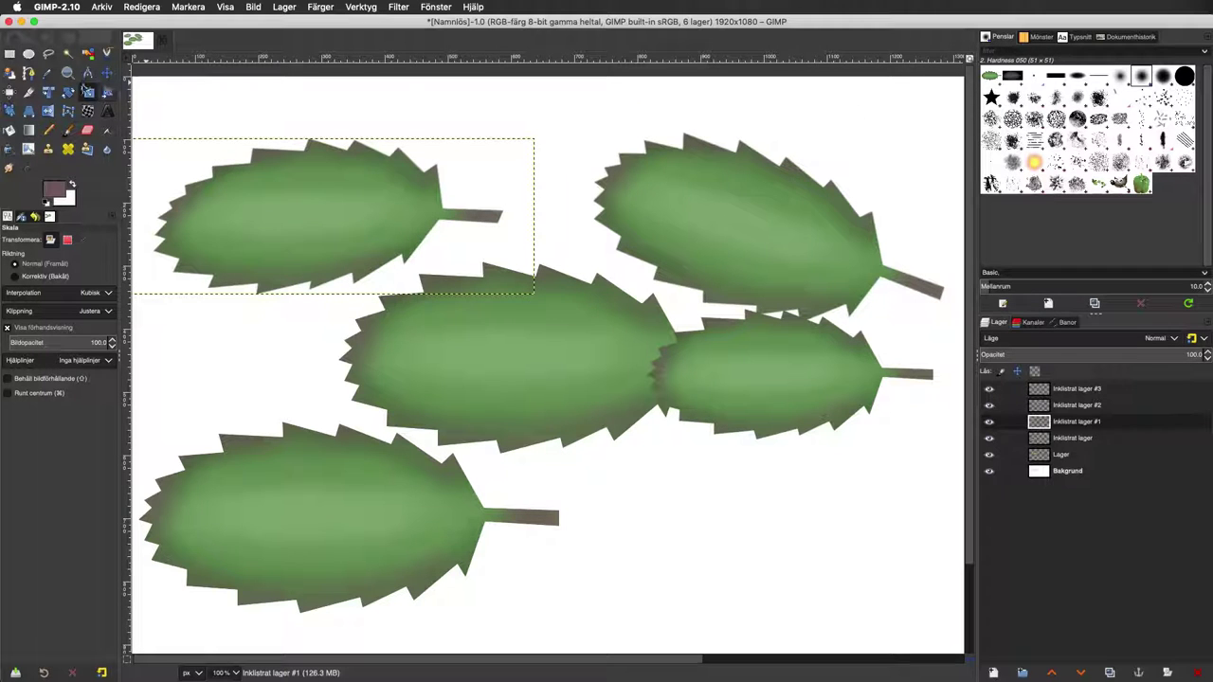
pyautogui.click(67, 92)
pyautogui.moveTo(392, 201); pyautogui.dragTo(389, 176)
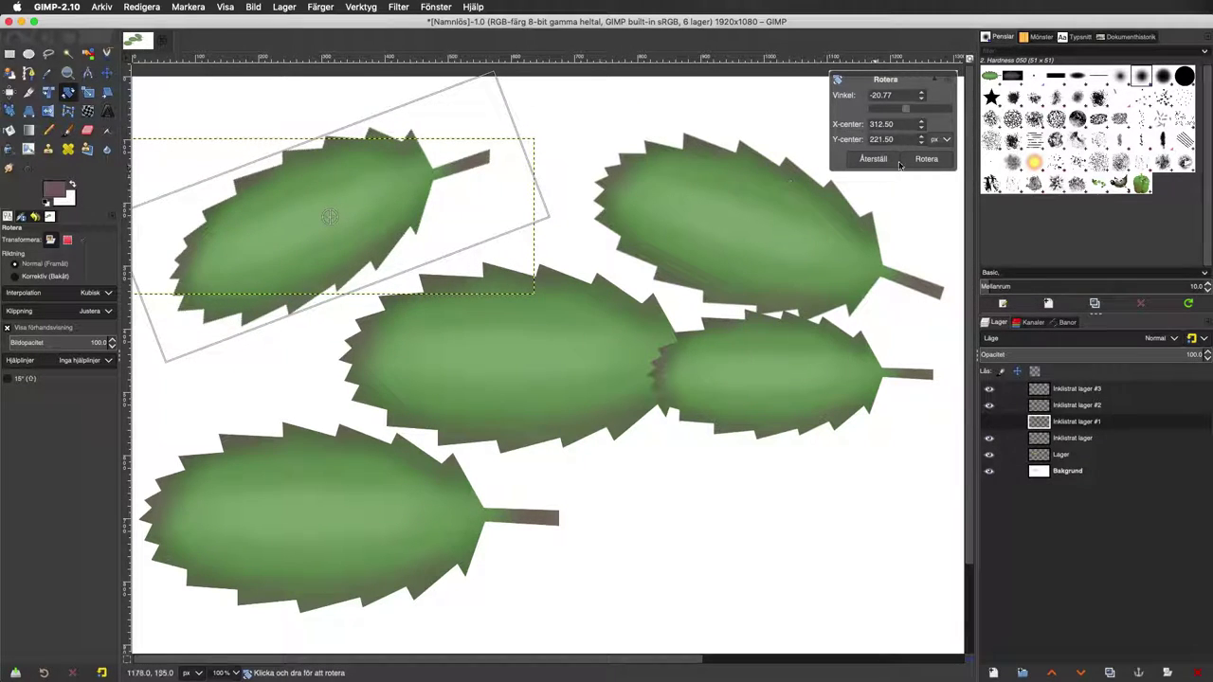
pyautogui.click(927, 159)
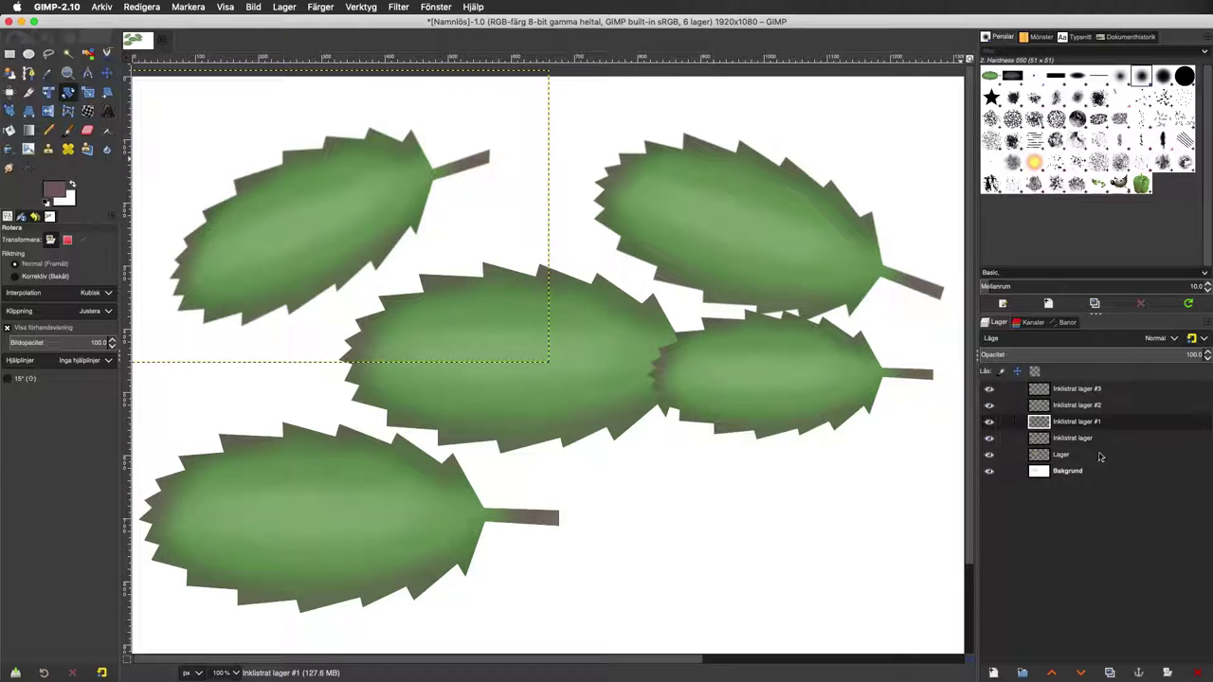
pyautogui.click(1062, 438)
# Perspective-transform the lower-left leaf, pulling its corners inward so it tapers toward the top.
pyautogui.hotkey('shift', 'p')
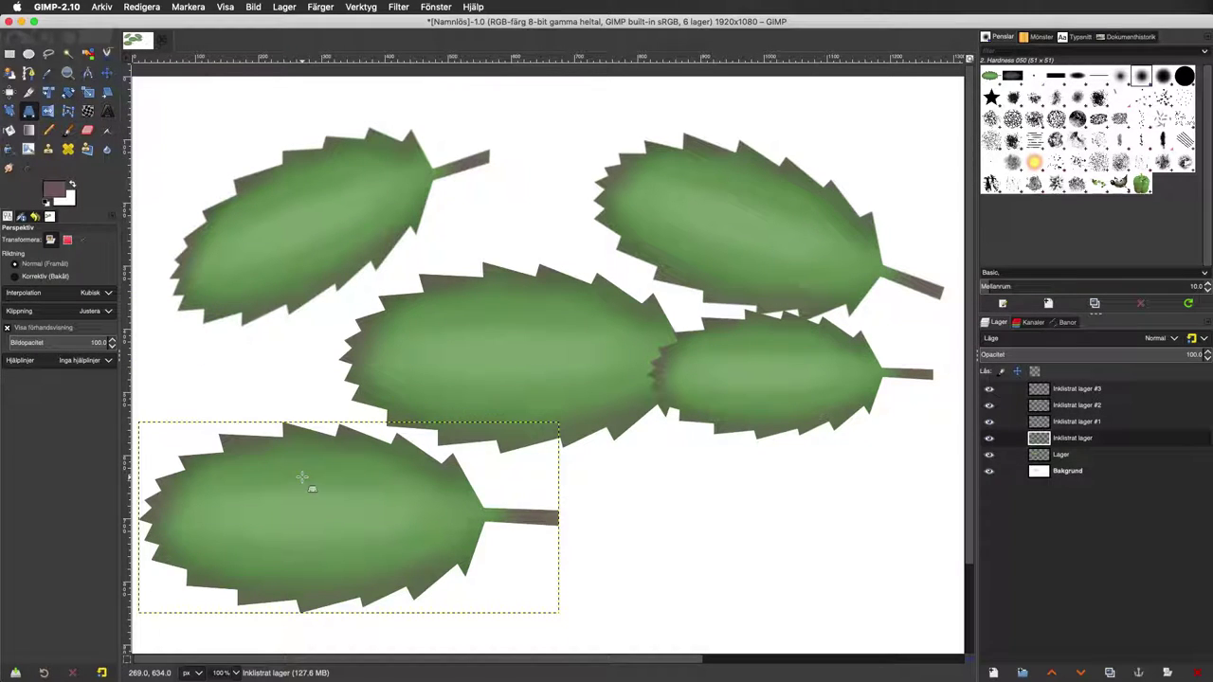
pyautogui.moveTo(290, 502)
pyautogui.mouseDown()
pyautogui.moveTo(360, 511)
pyautogui.moveTo(366, 524)
pyautogui.mouseUp()
pyautogui.moveTo(592, 461); pyautogui.dragTo(500, 477)
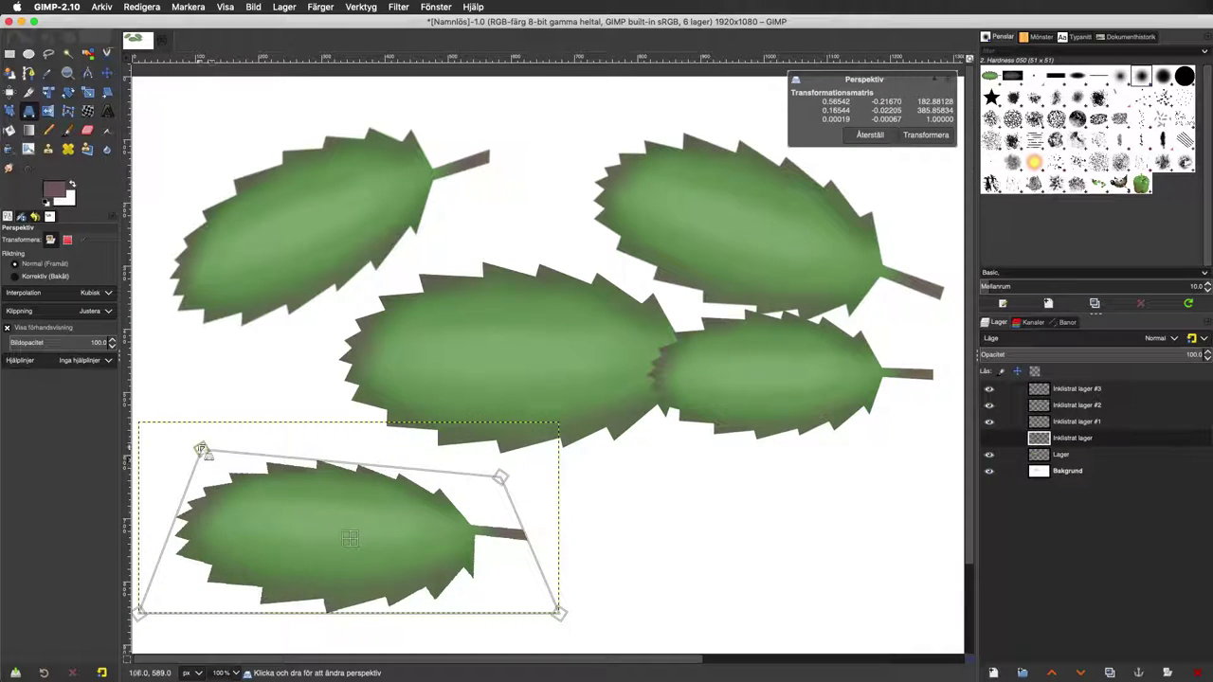
pyautogui.moveTo(203, 452); pyautogui.dragTo(242, 471)
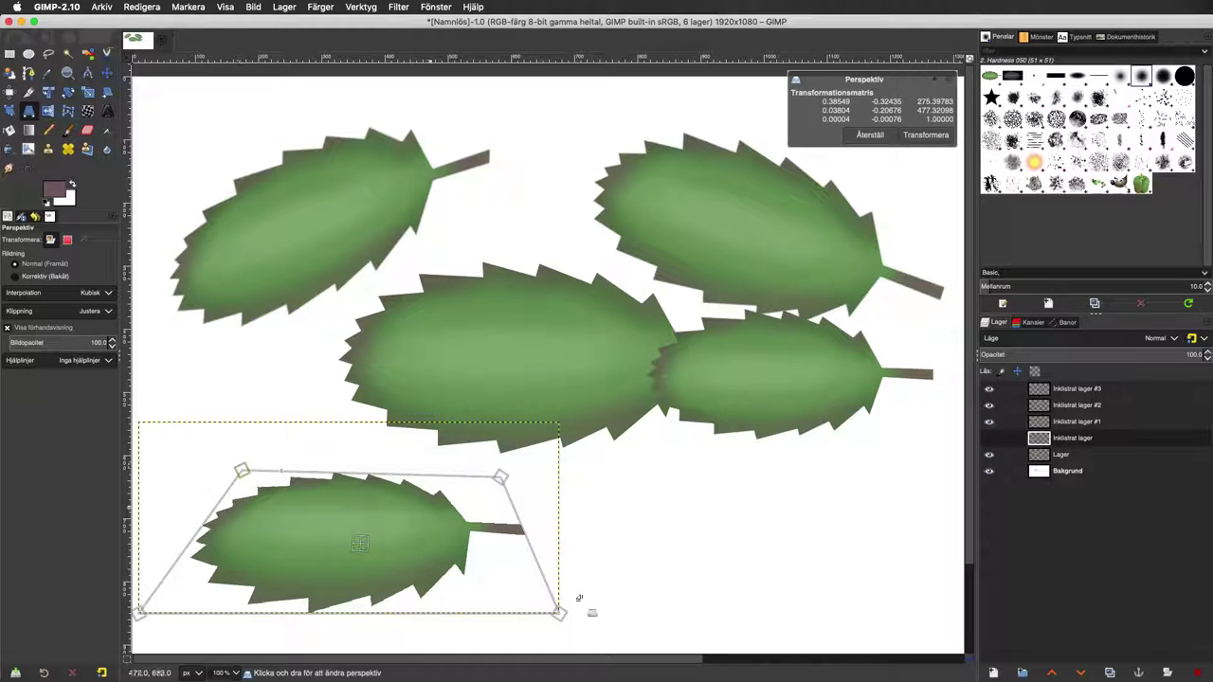
pyautogui.moveTo(559, 614); pyautogui.dragTo(581, 595)
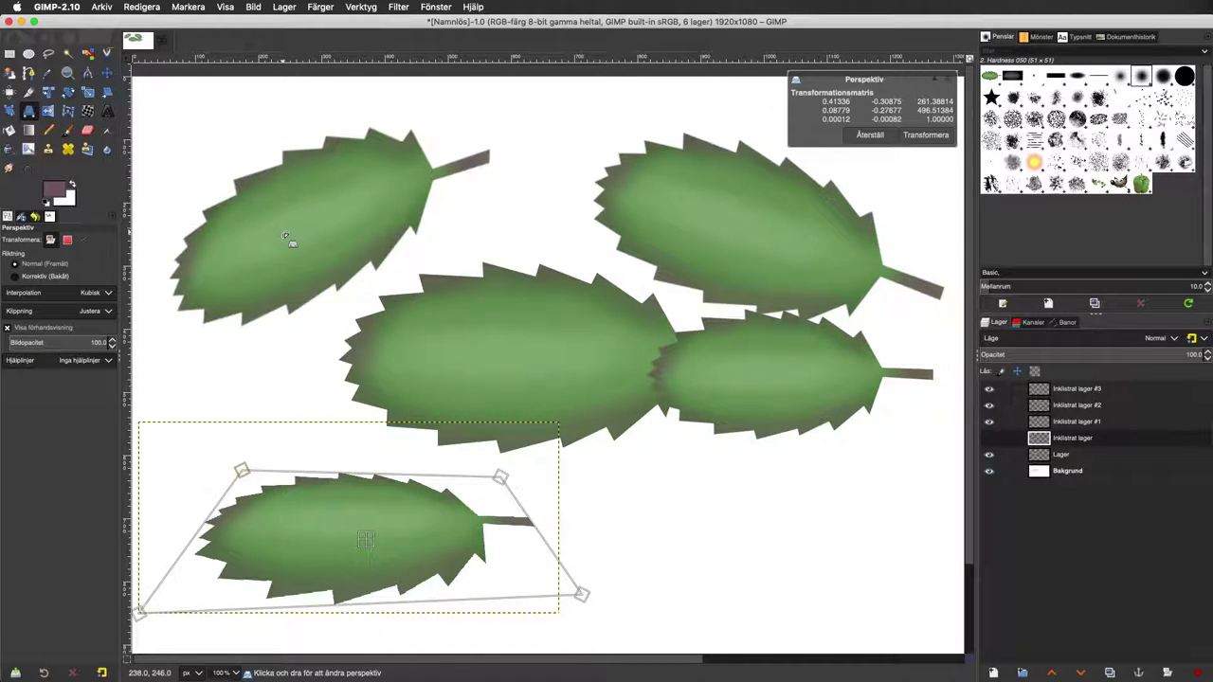
pyautogui.click(933, 135)
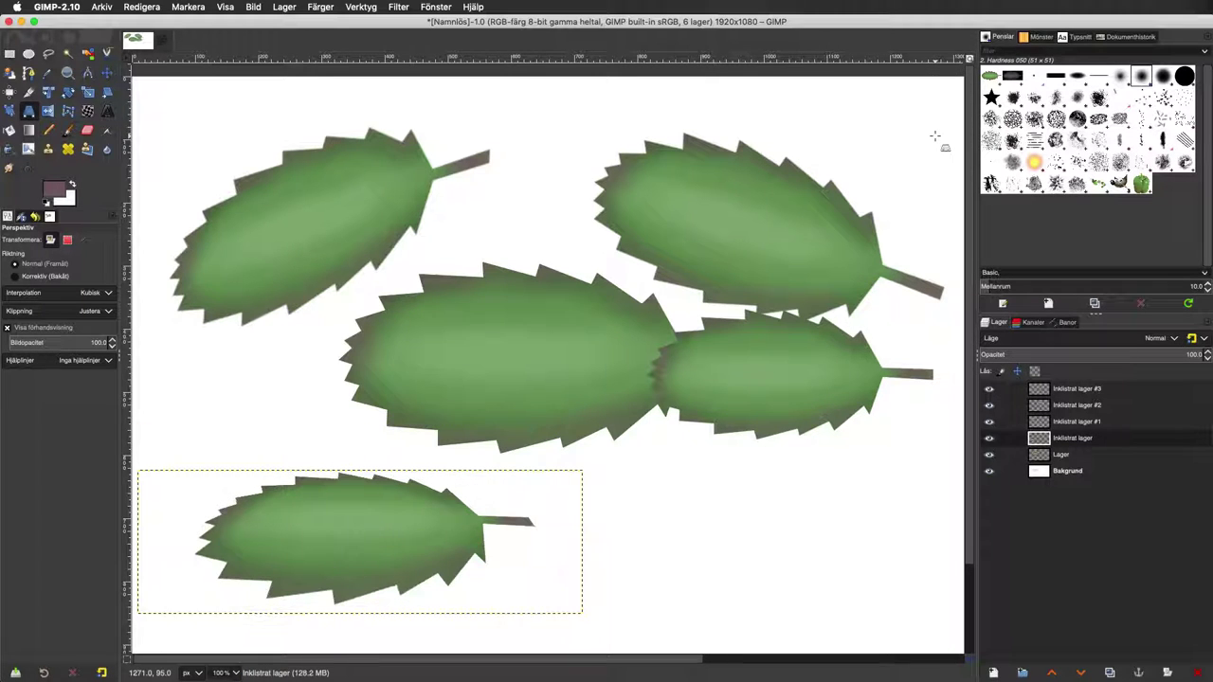
pyautogui.click(1050, 459)
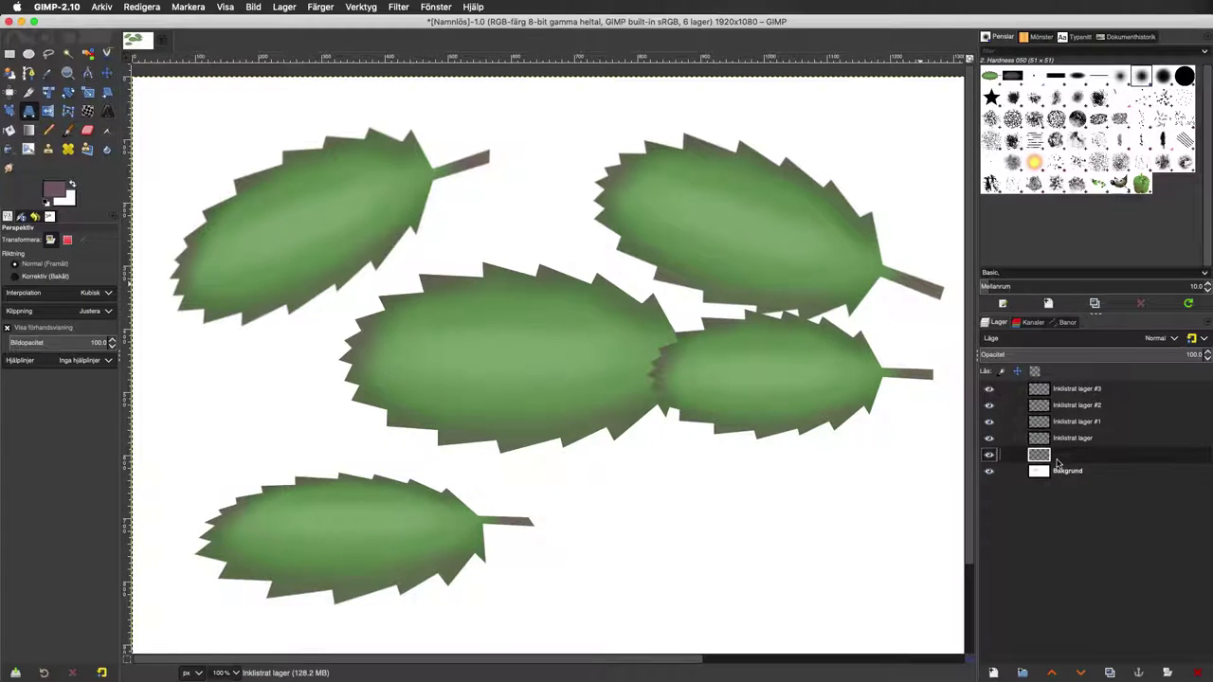
# Flip the original Lager leaf horizontally and move it back to the canvas centre.
pyautogui.click(48, 110)
pyautogui.click(511, 332)
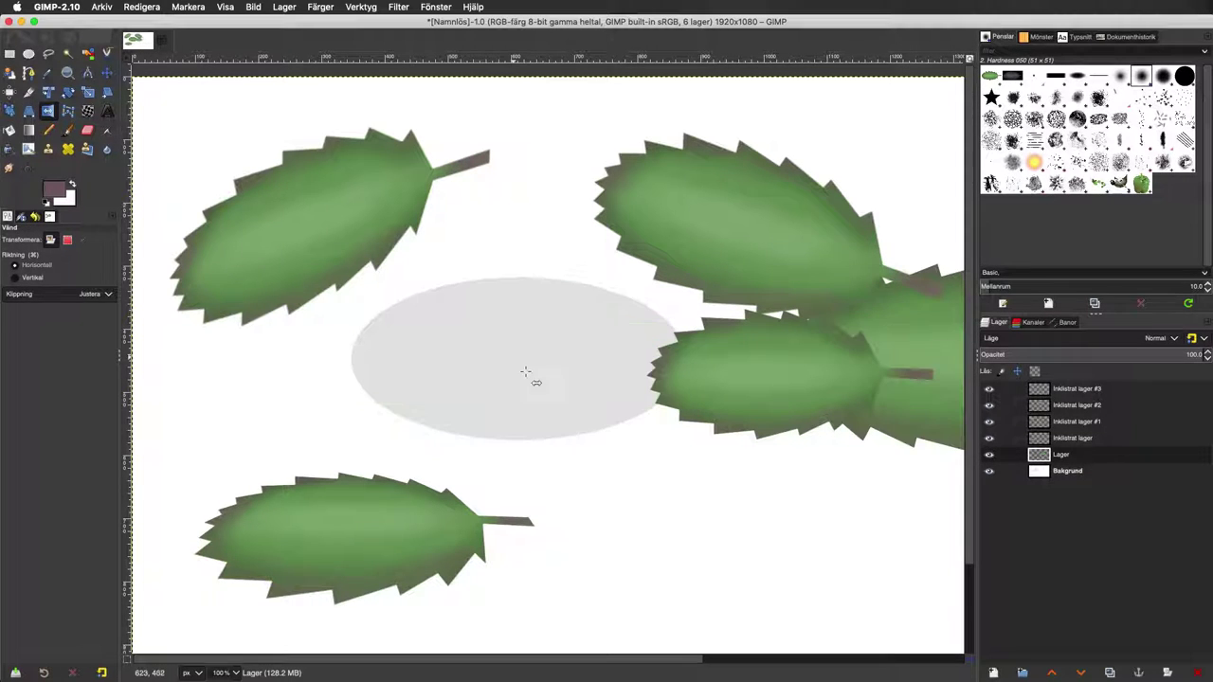
pyautogui.click(106, 74)
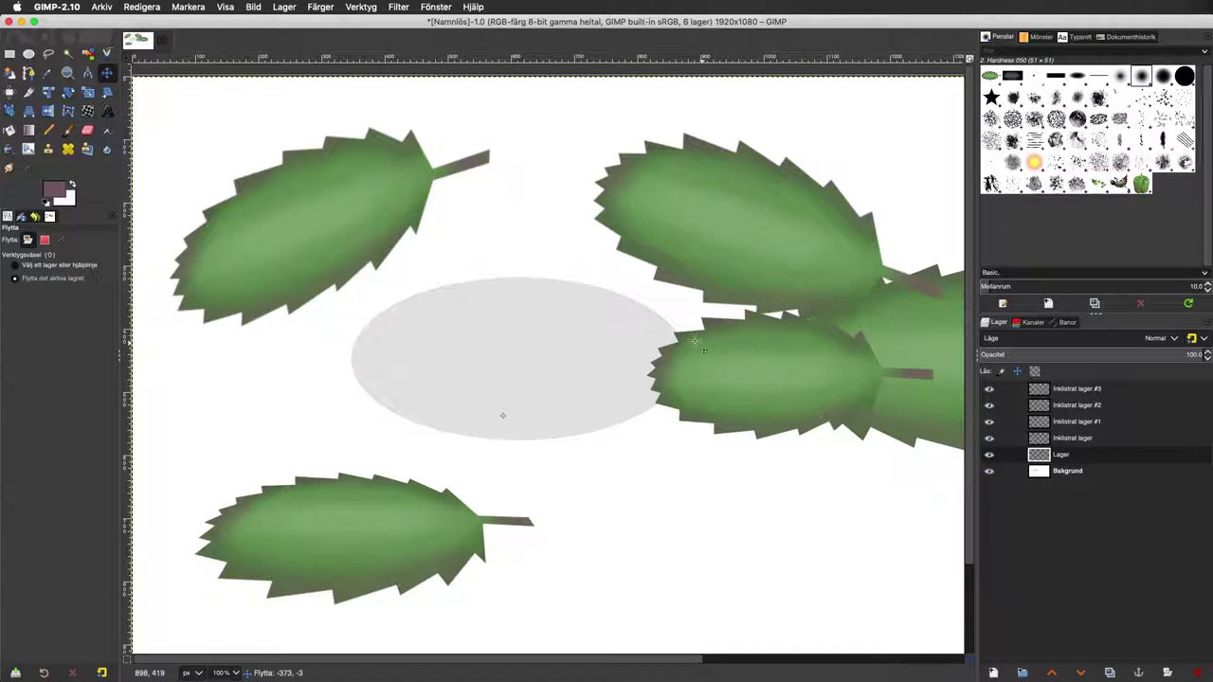
pyautogui.moveTo(704, 351); pyautogui.dragTo(396, 363)
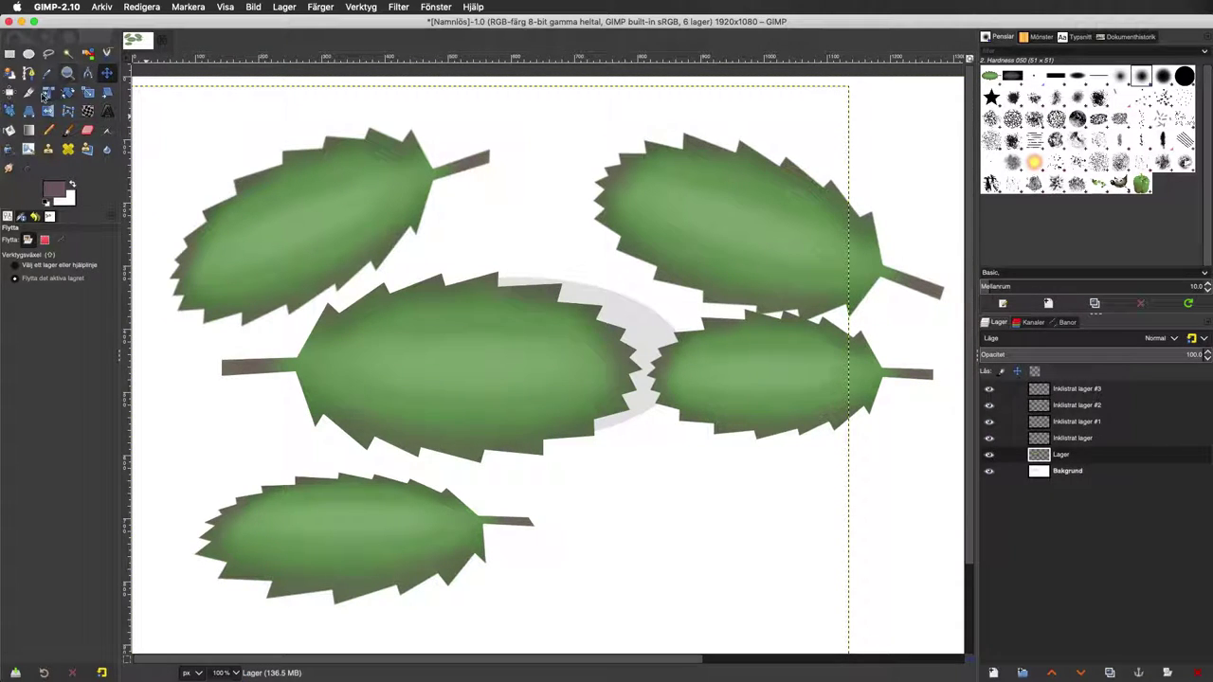
# Rotate the mirrored middle leaf by about 10.56°.
pyautogui.click(70, 93)
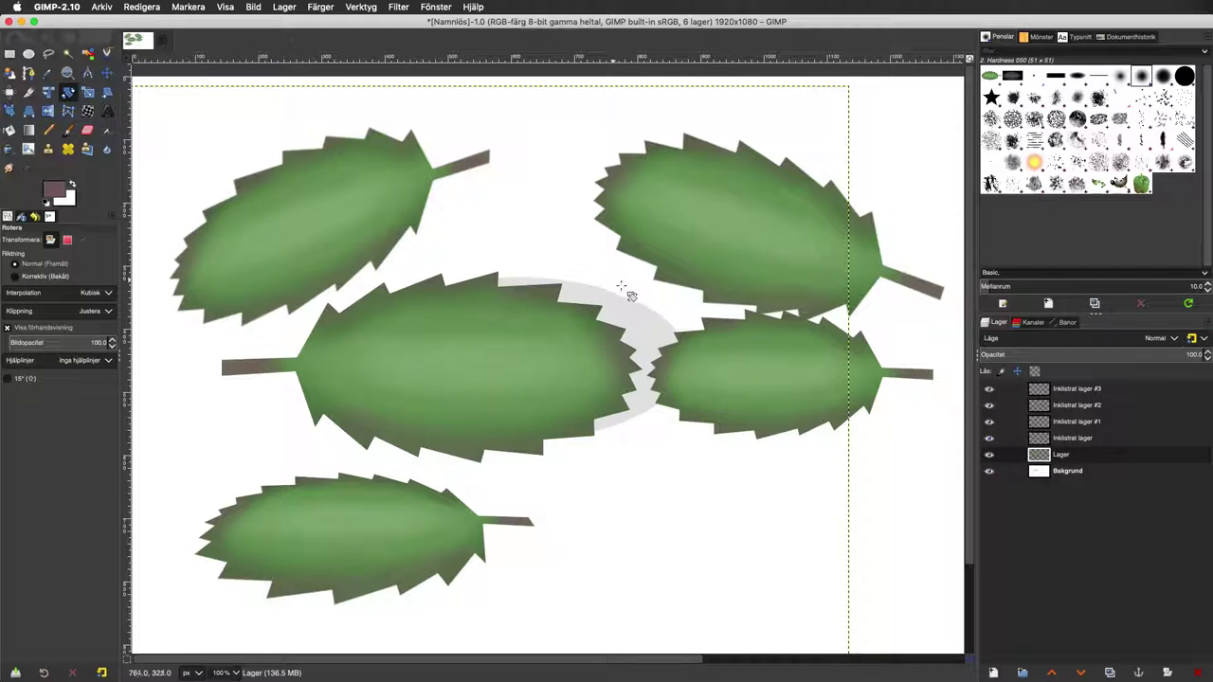
pyautogui.moveTo(625, 289); pyautogui.dragTo(661, 358)
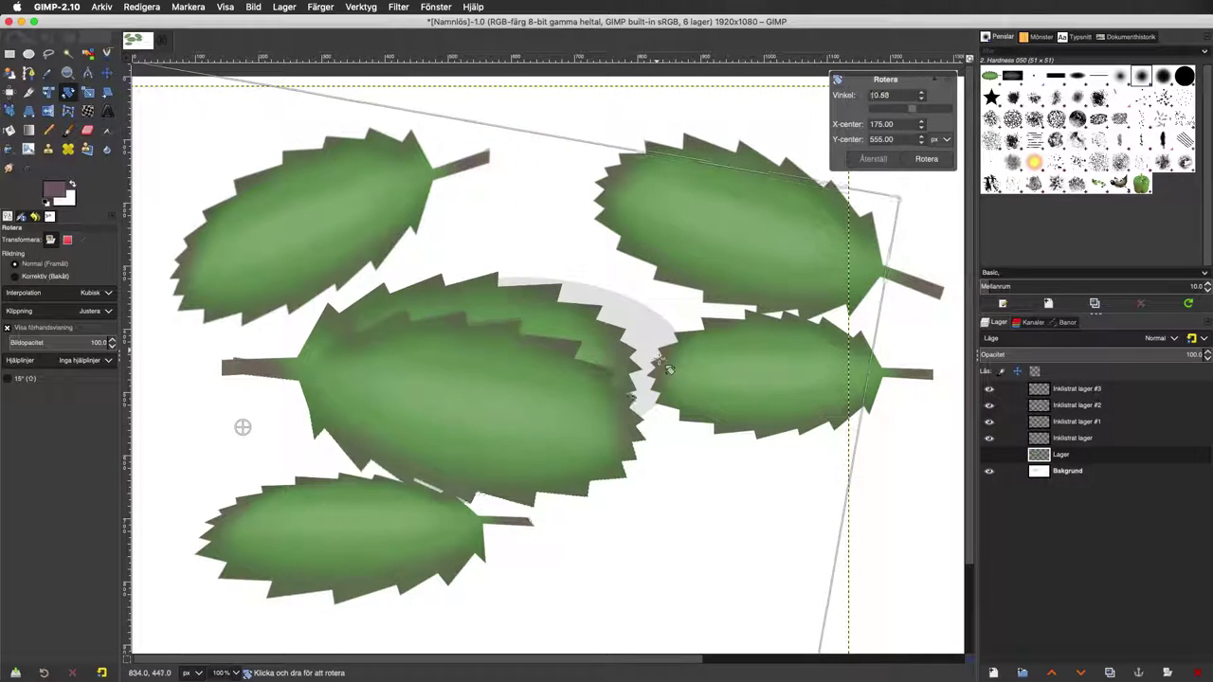
pyautogui.click(929, 160)
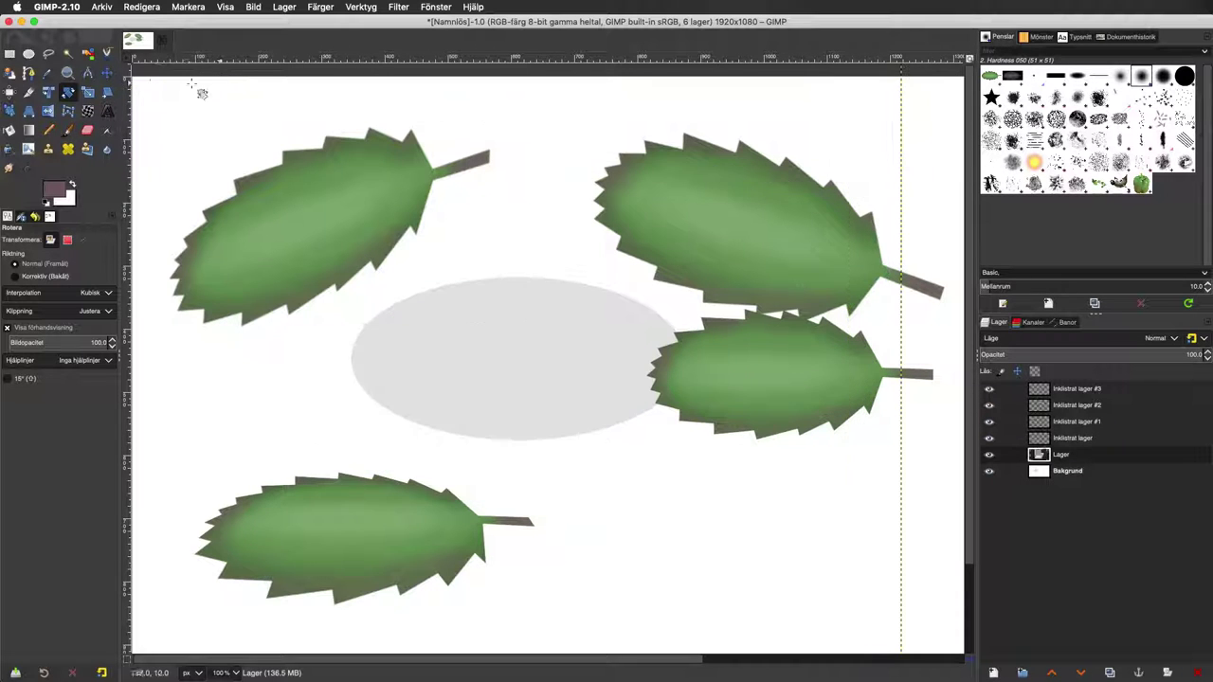
# Scale the middle leaf up to 1938 × 1313 px and shift it up and right.
pyautogui.click(87, 92)
pyautogui.moveTo(515, 383); pyautogui.dragTo(387, 387)
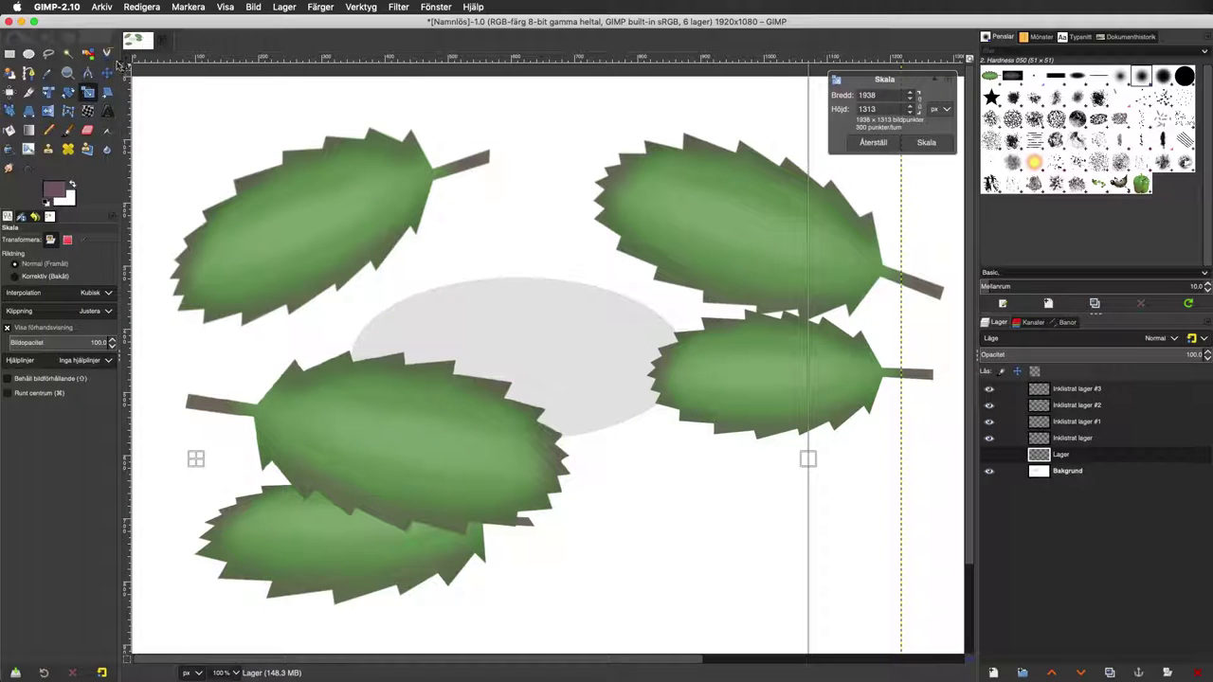
pyautogui.press('Return')
pyautogui.press('m')
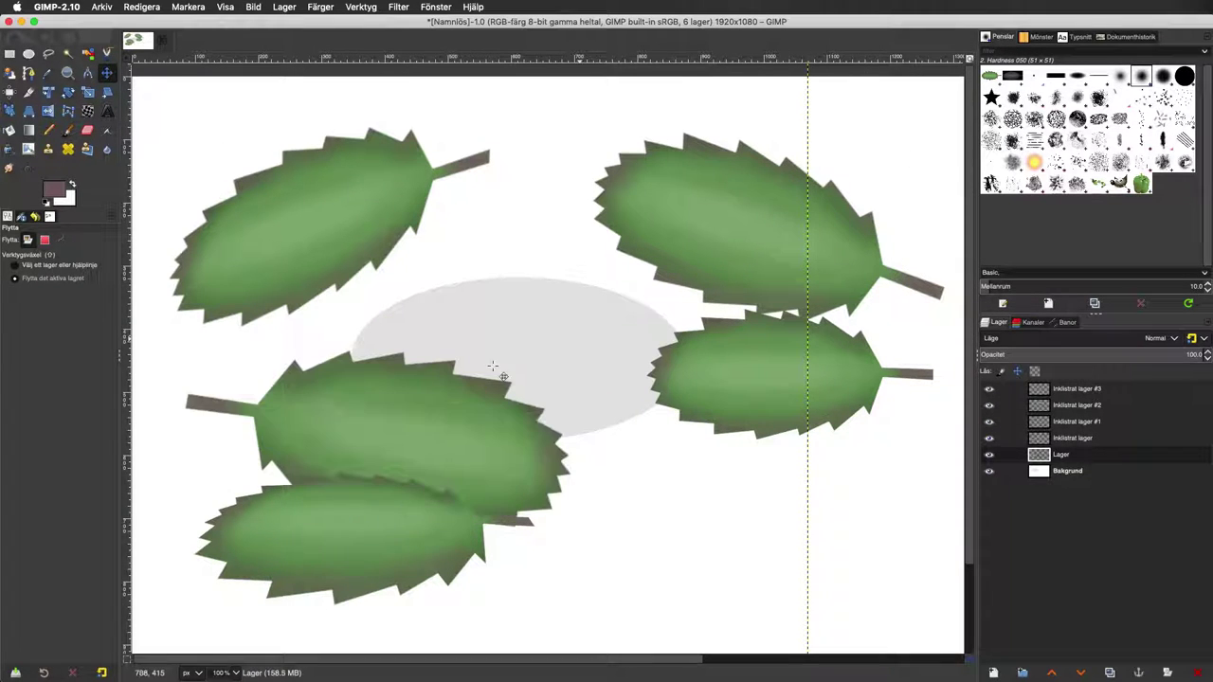
pyautogui.moveTo(398, 415); pyautogui.dragTo(502, 387)
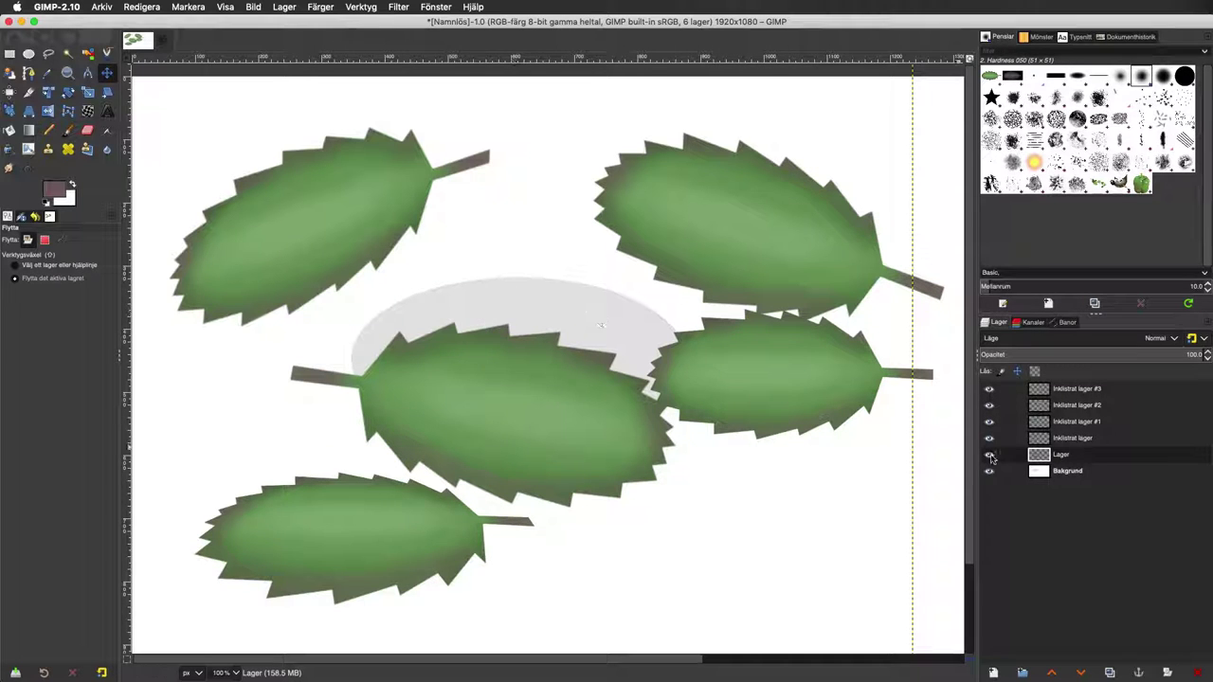
# Select all on the Bakgrund layer and cut it to erase the grey ellipse.
pyautogui.click(1037, 474)
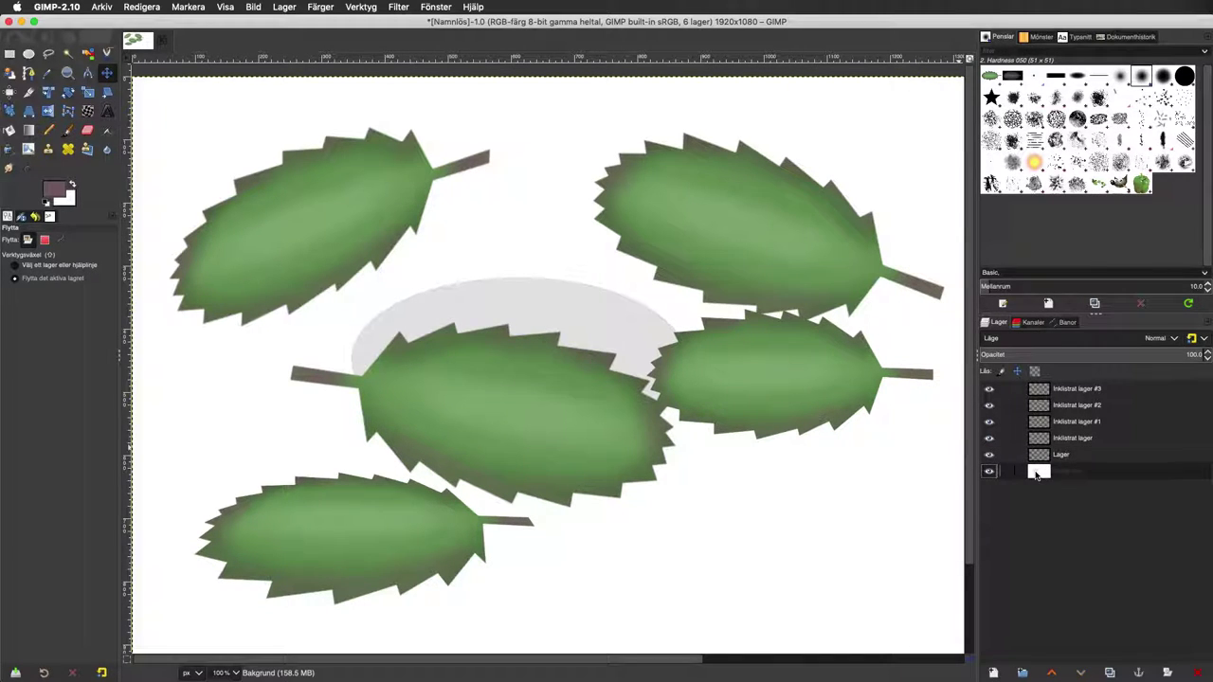
pyautogui.click(188, 5)
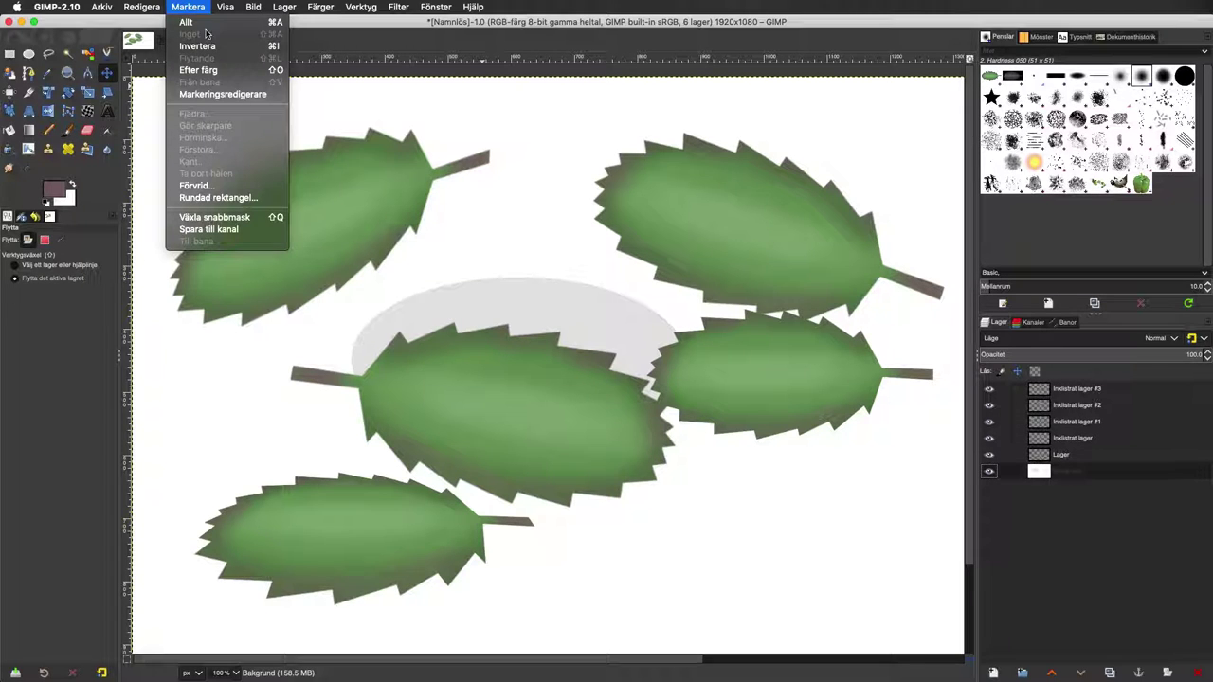
pyautogui.click(197, 22)
pyautogui.click(137, 6)
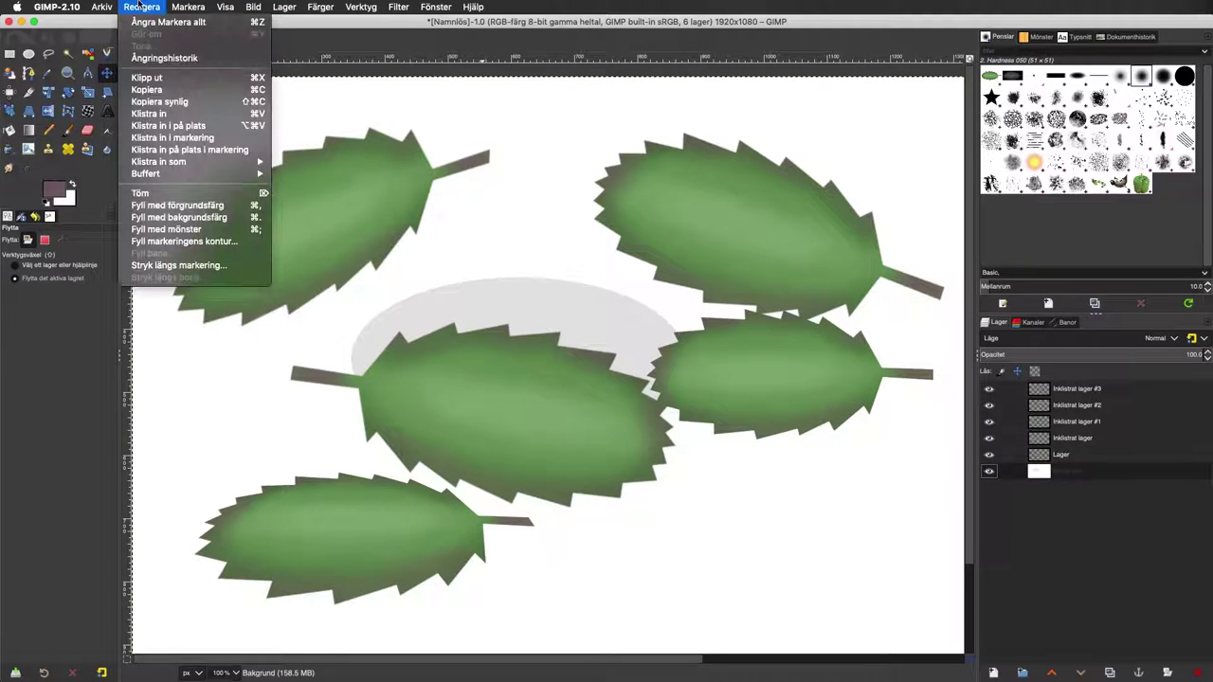
pyautogui.click(166, 77)
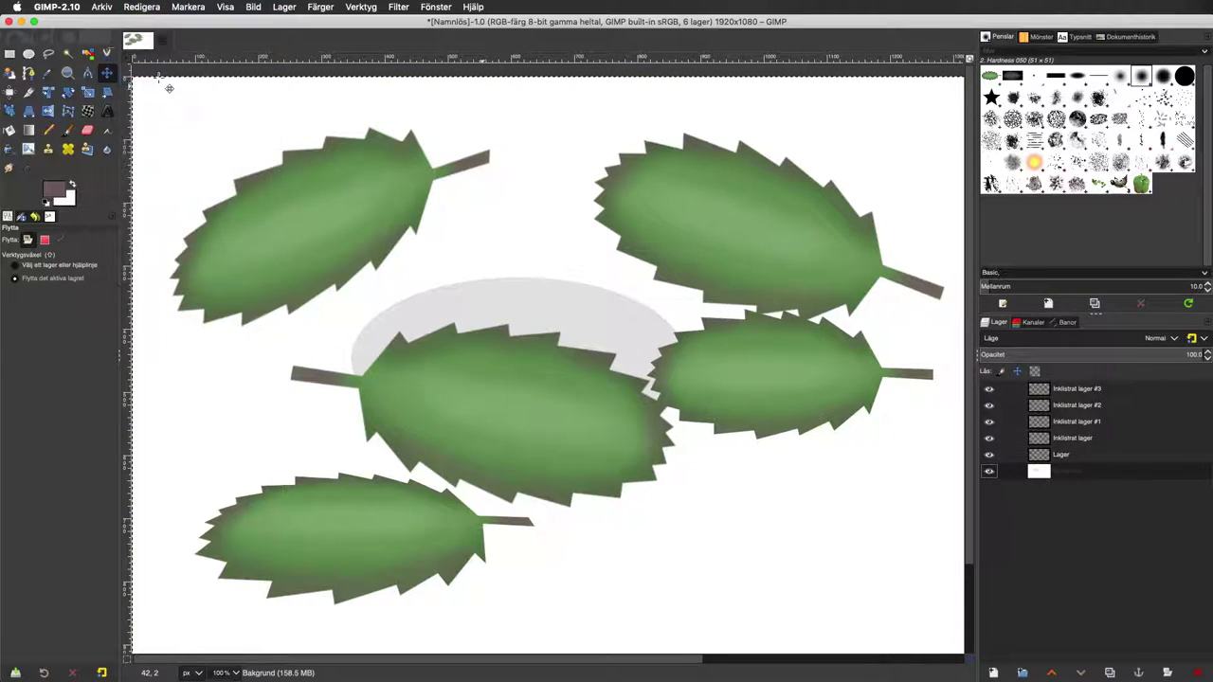